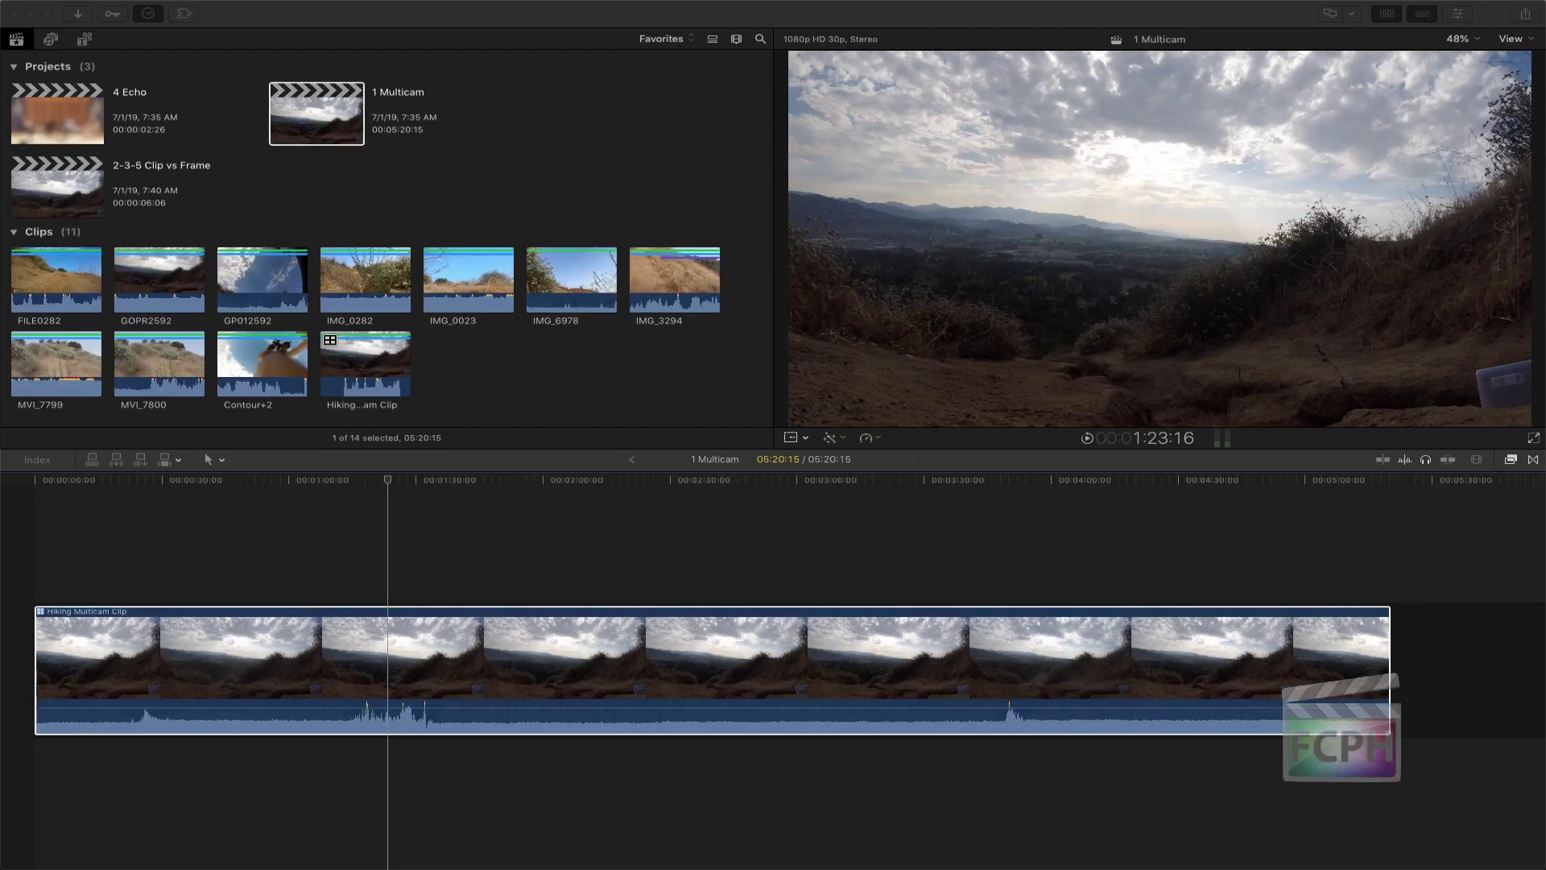
# - Show the multicam angles beside the viewer and hide the browser to give them more room
pyautogui.click(677, 508)
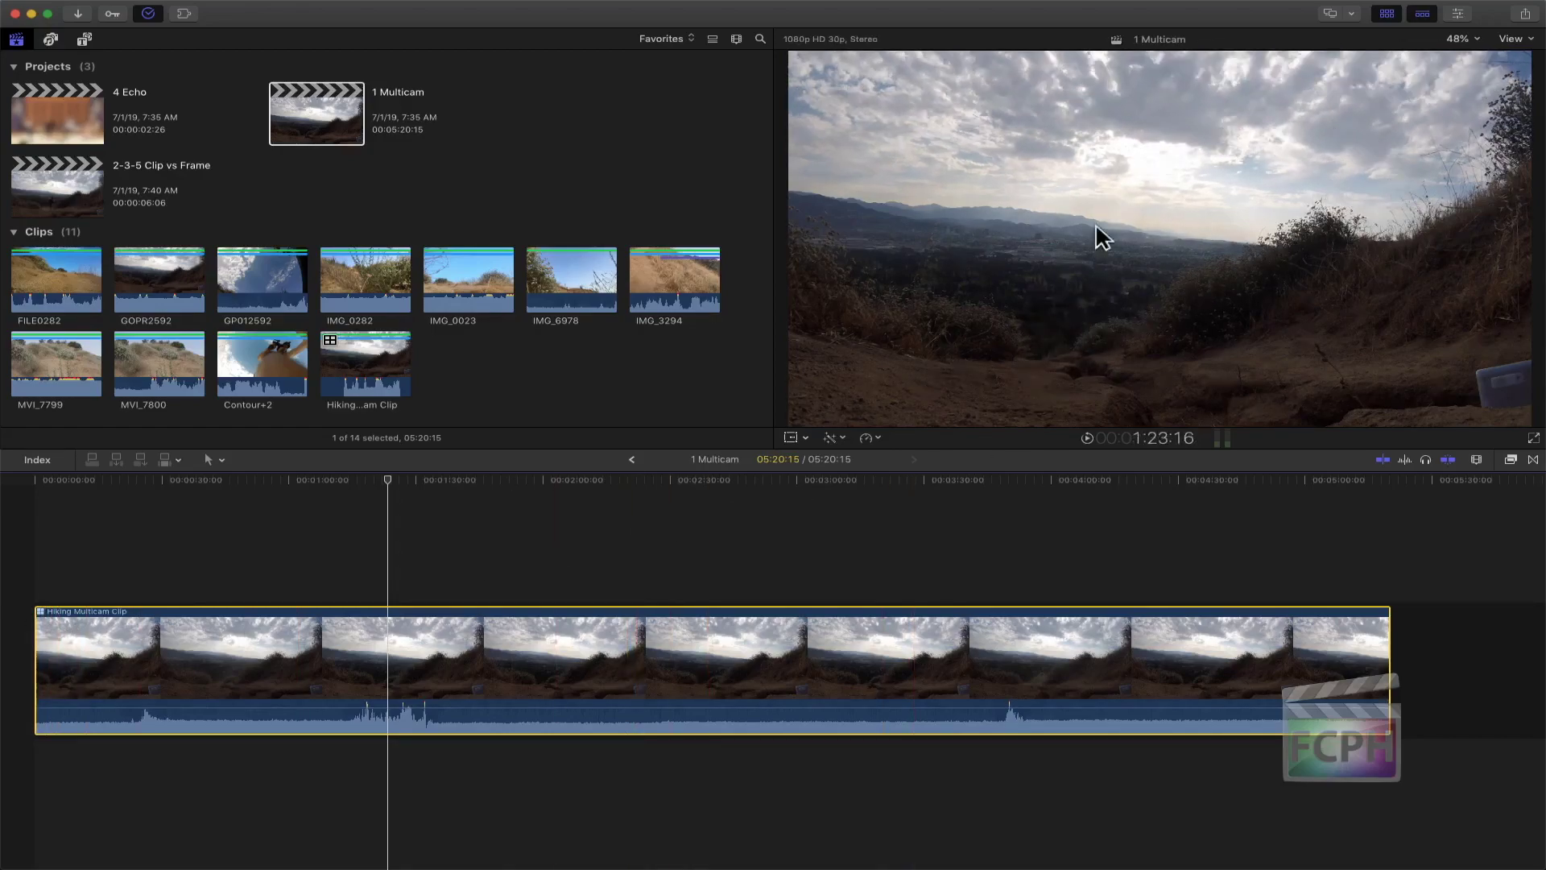
pyautogui.click(1515, 39)
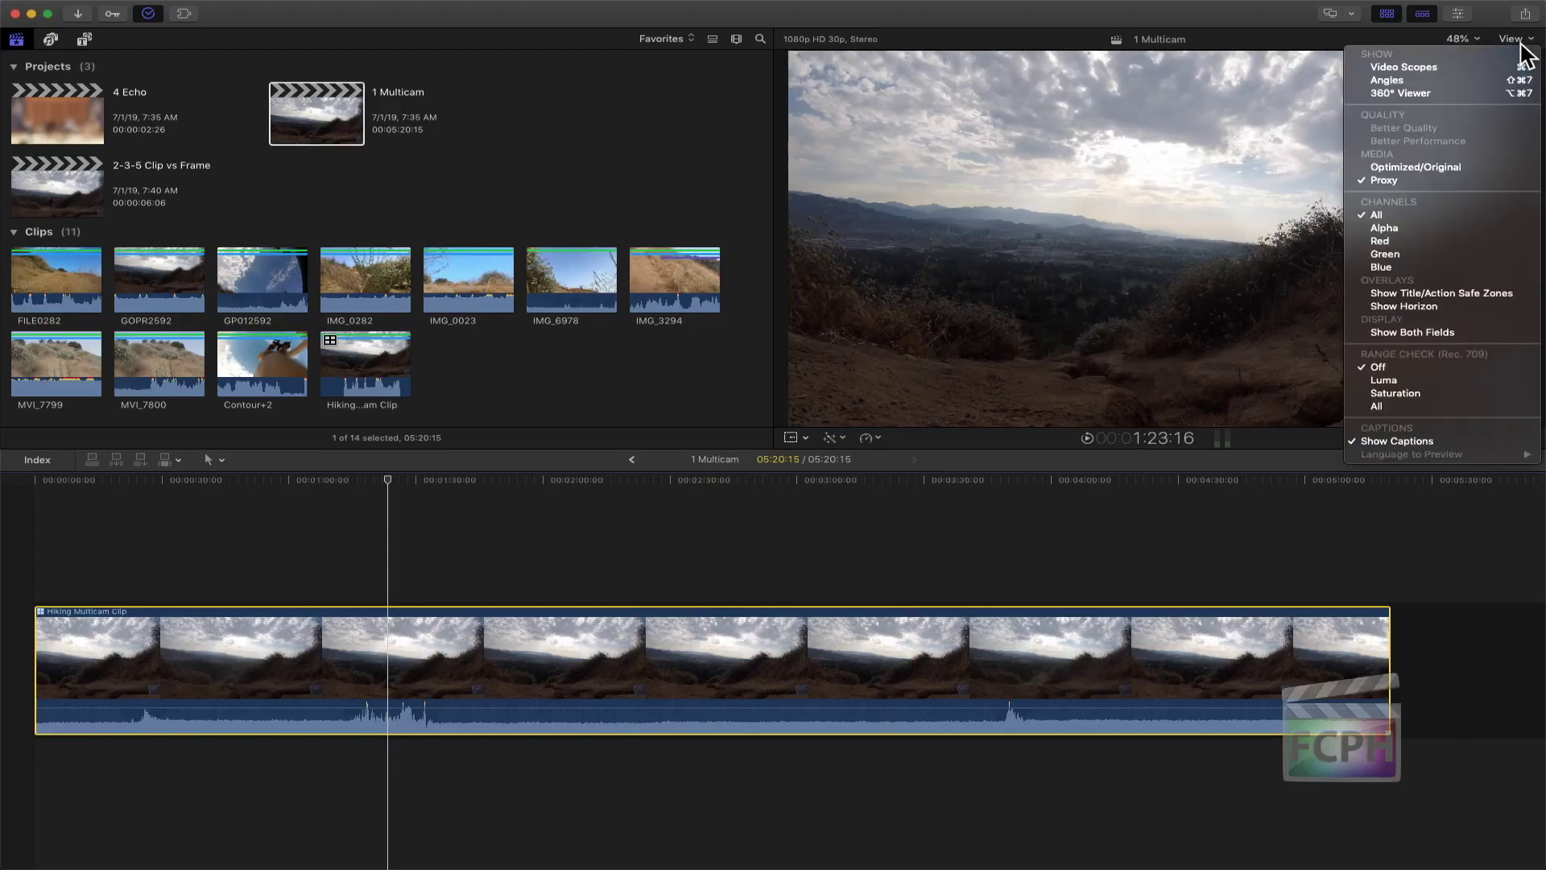
pyautogui.click(1432, 81)
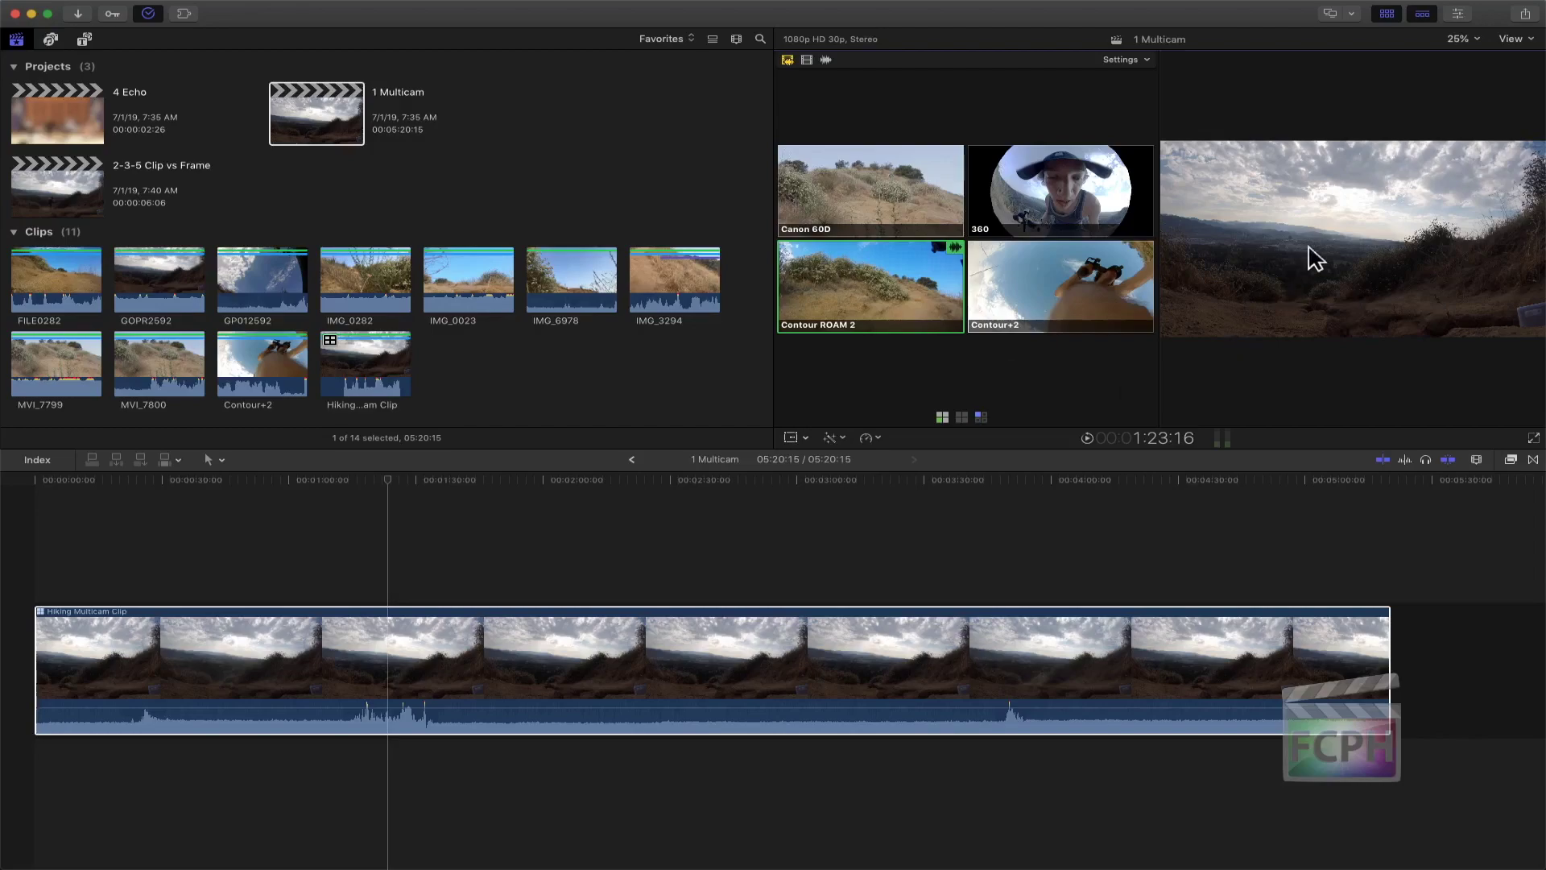
pyautogui.click(1386, 13)
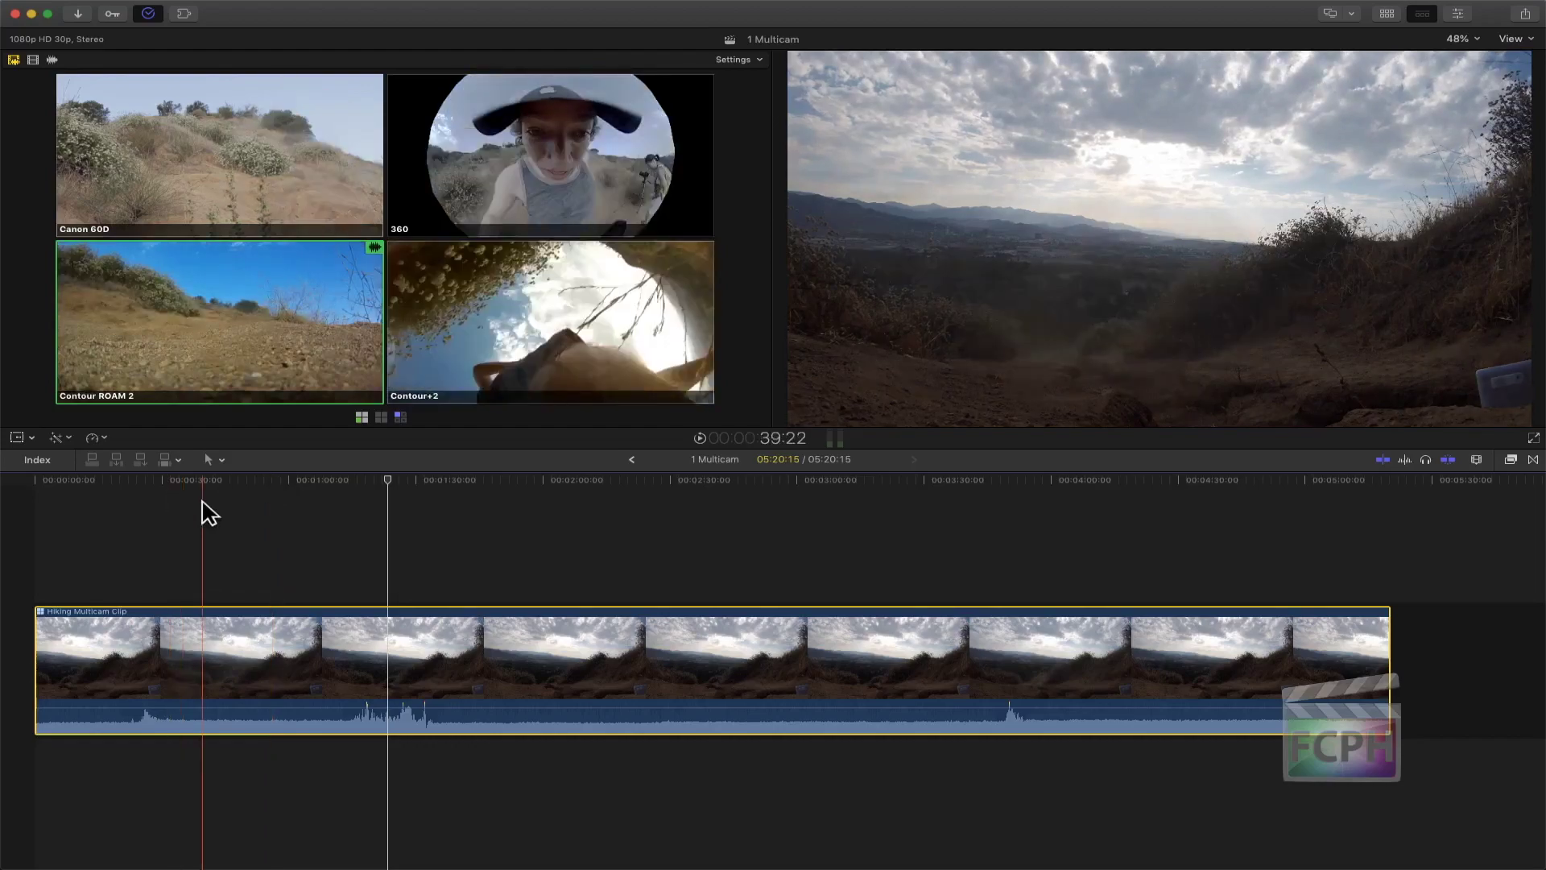
# - Place the playhead at about 29:20, switch to the other bank of angles, and set the angle viewer to display 9 angles
pyautogui.click(160, 481)
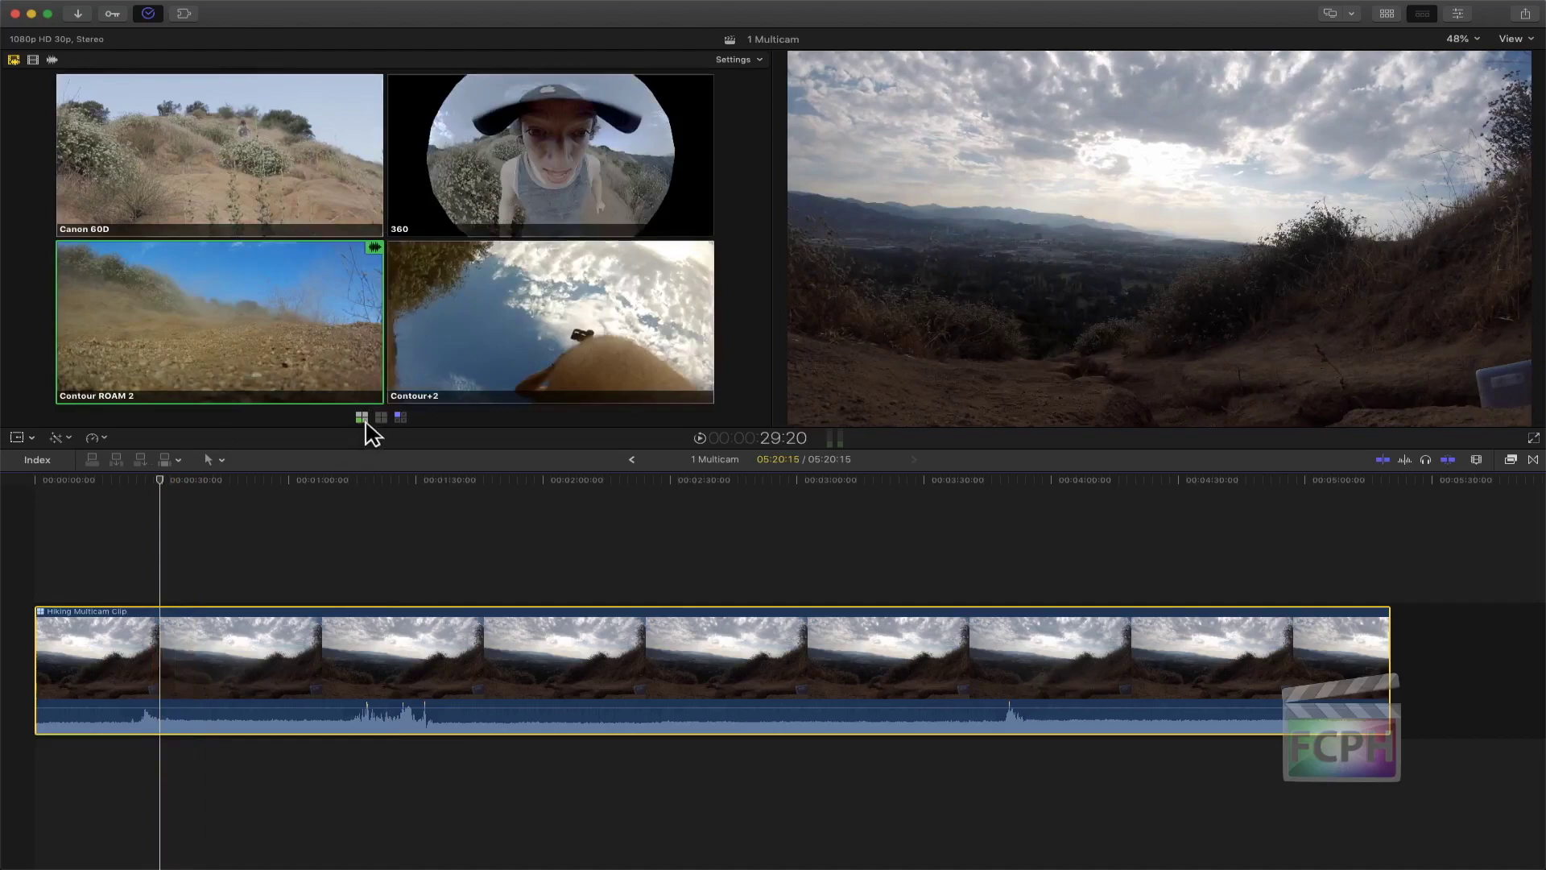
pyautogui.click(400, 417)
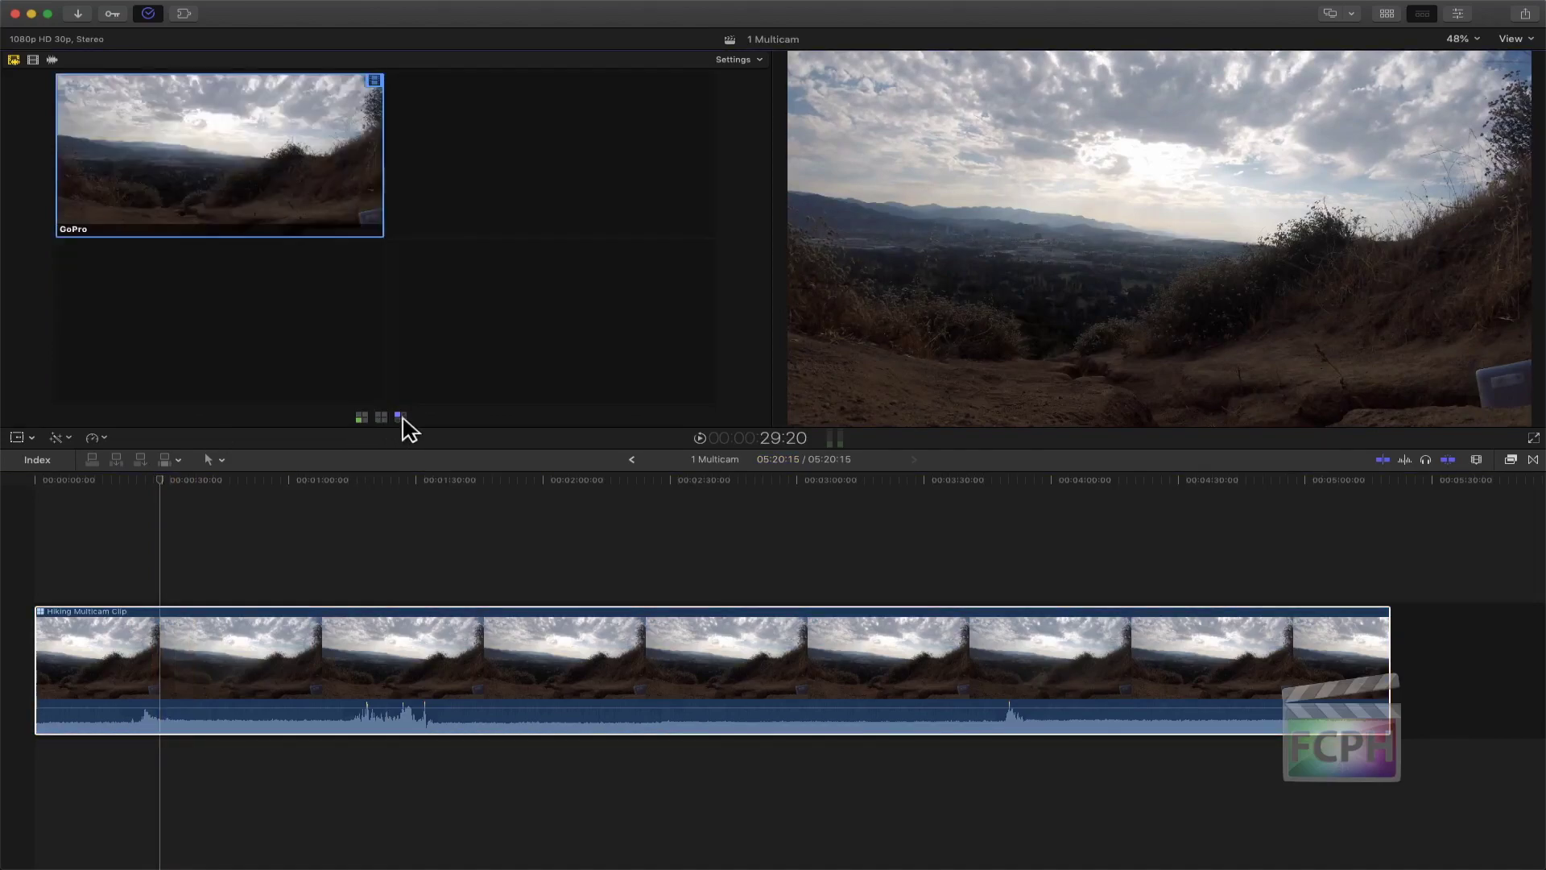
pyautogui.click(756, 61)
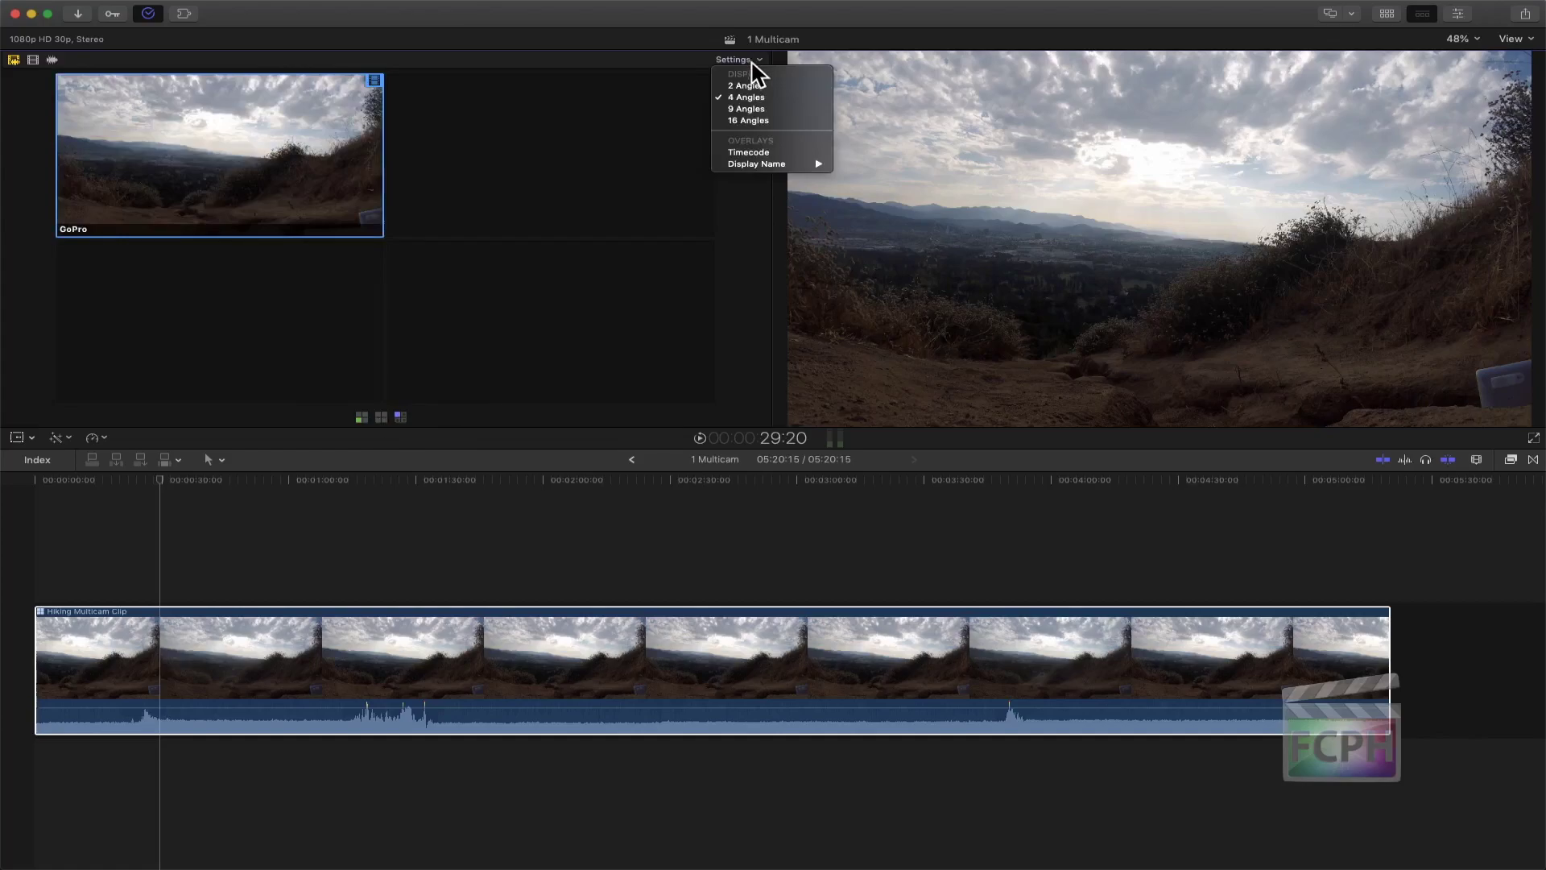
pyautogui.click(753, 109)
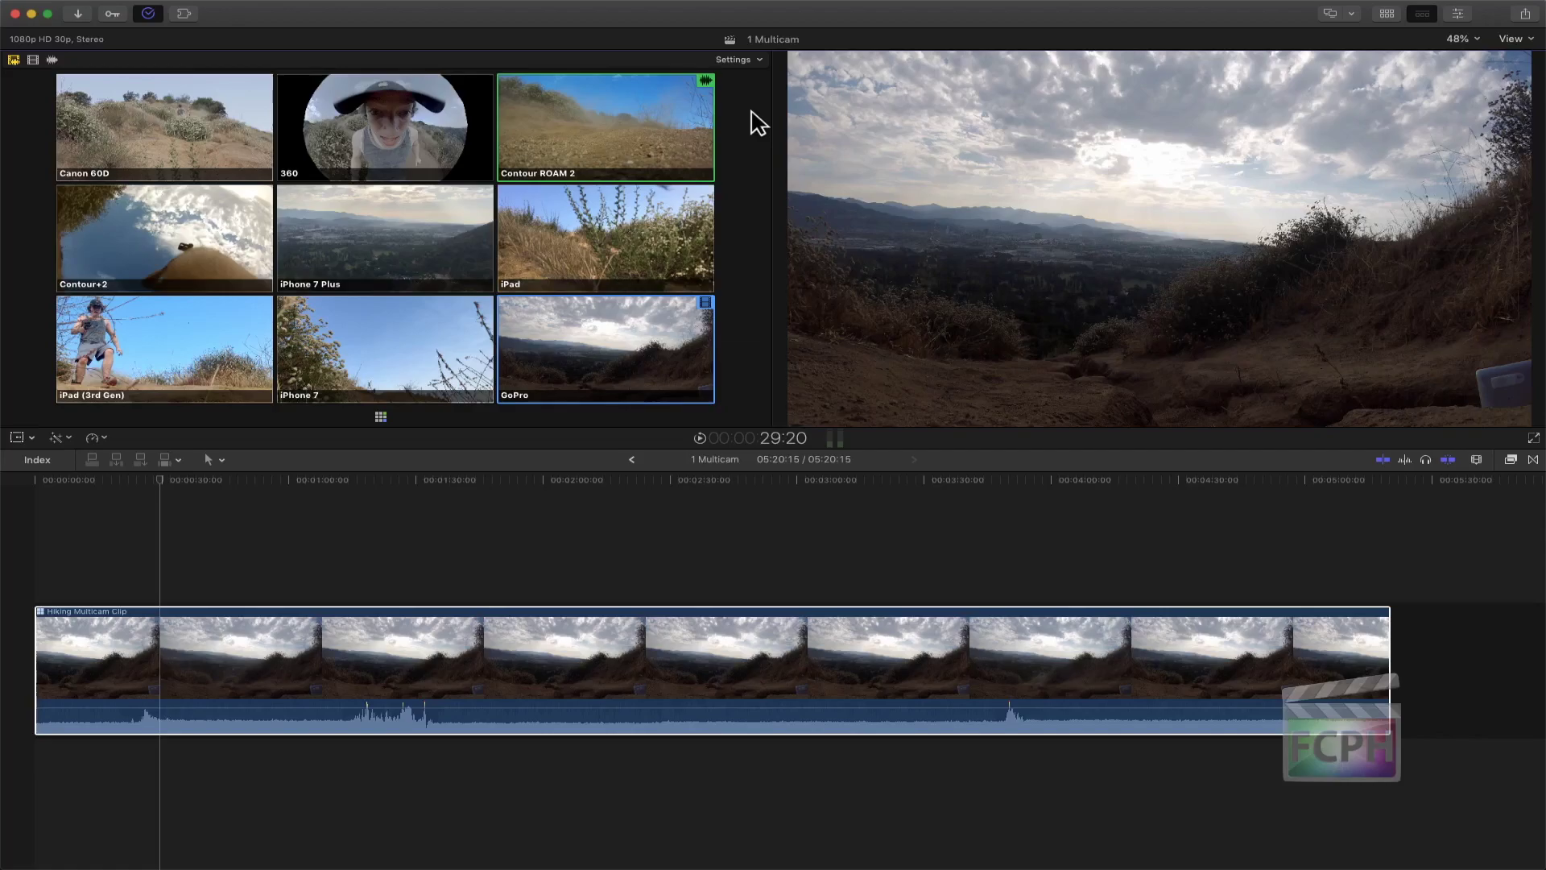
# - Cut and switch the multicam clip to the iPhone 7 Plus angle at 25:08 and to the iPad angle at 46:12
pyautogui.click(197, 500)
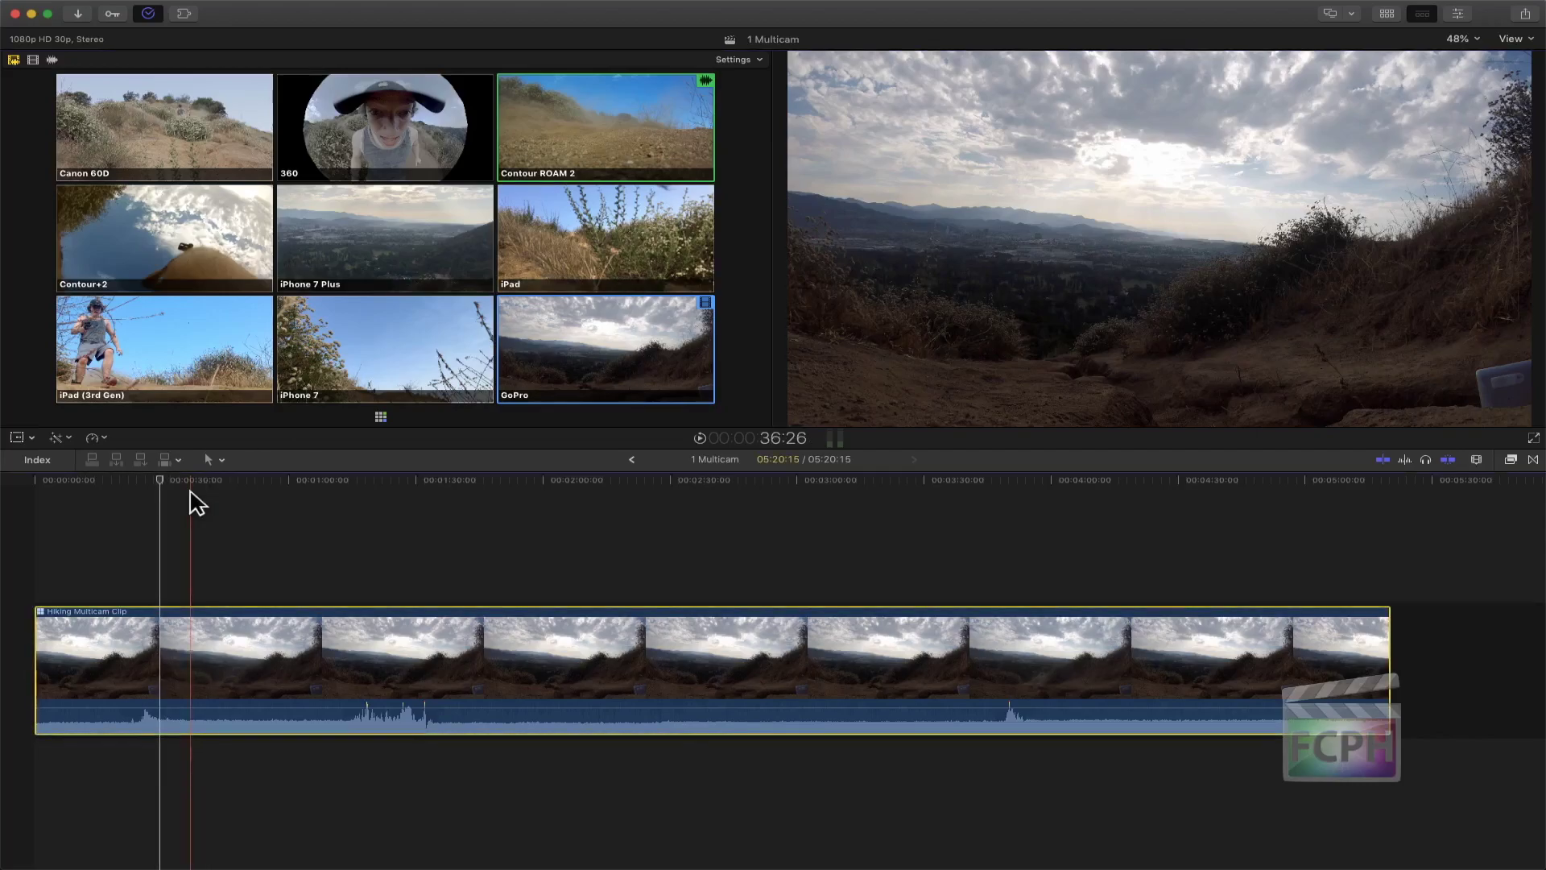
pyautogui.click(142, 483)
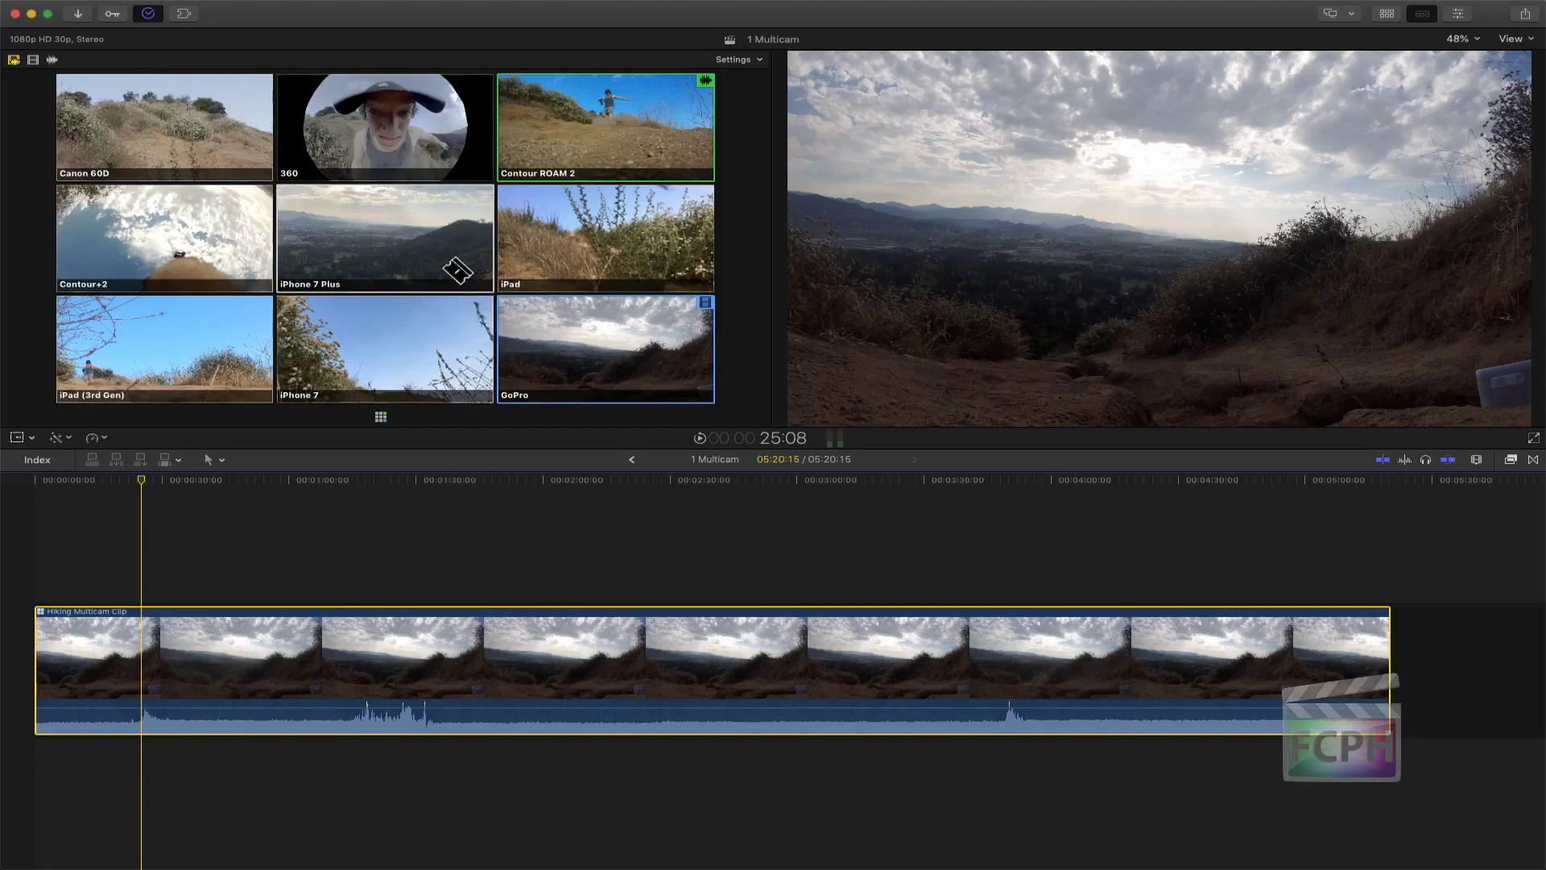
pyautogui.click(413, 231)
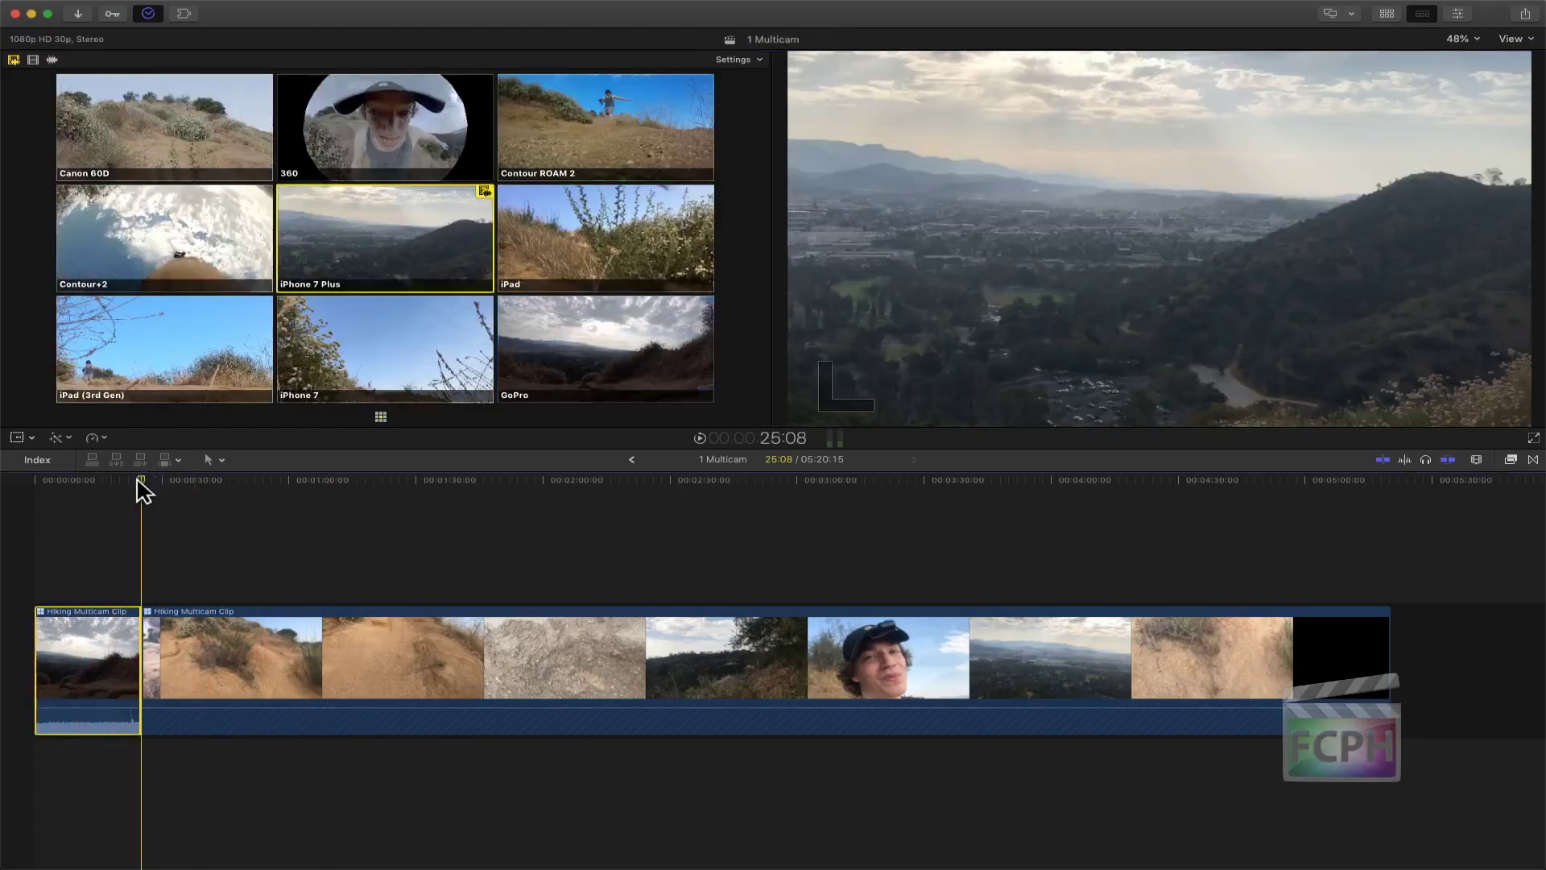
pyautogui.moveTo(138, 480); pyautogui.dragTo(230, 482)
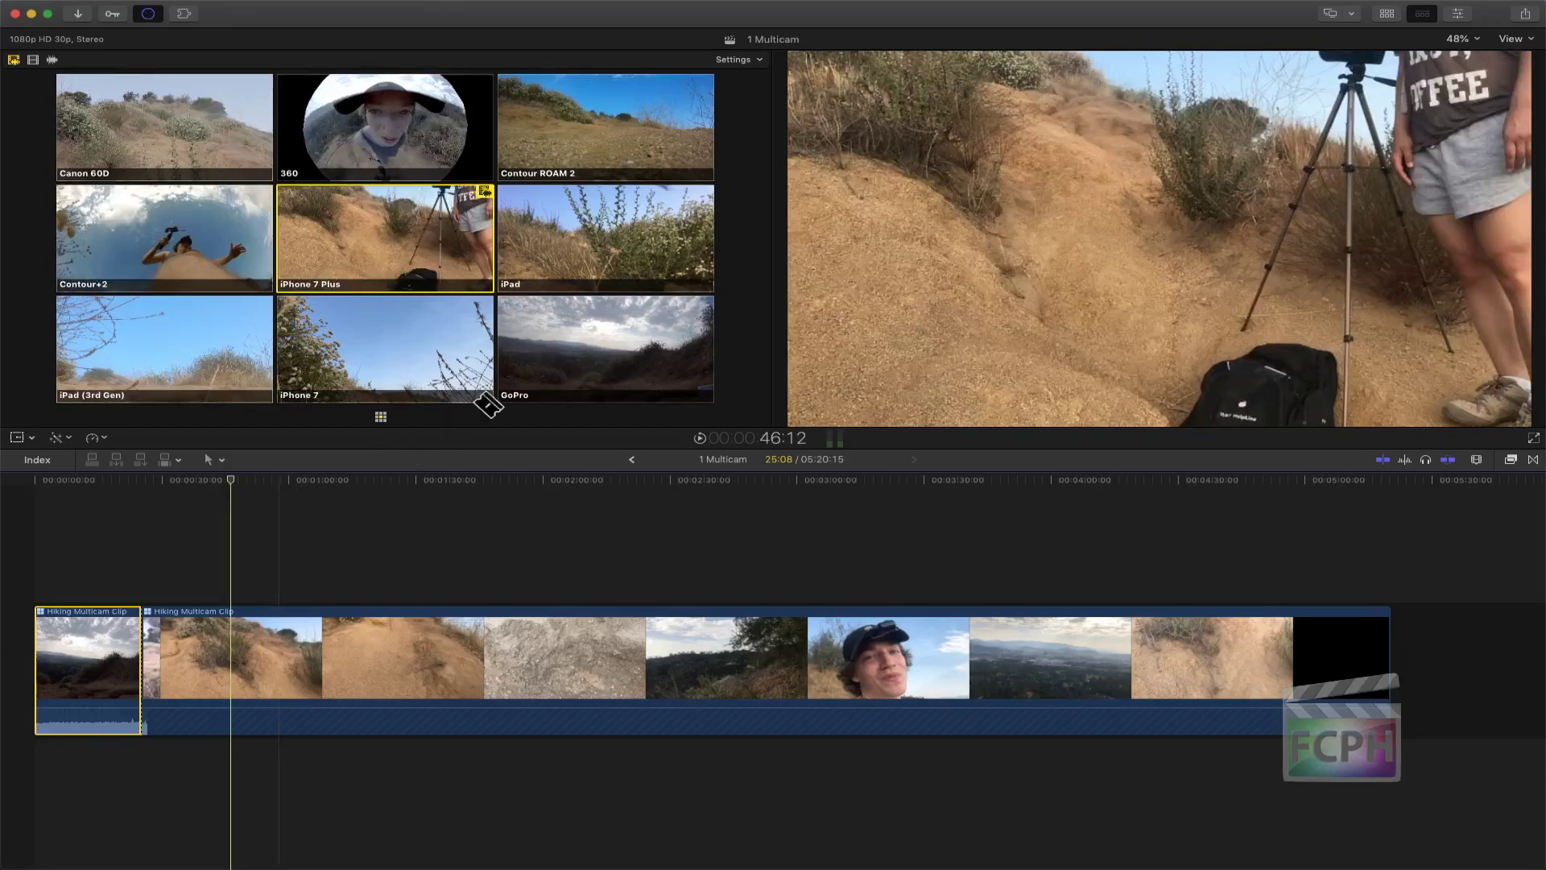
pyautogui.click(575, 250)
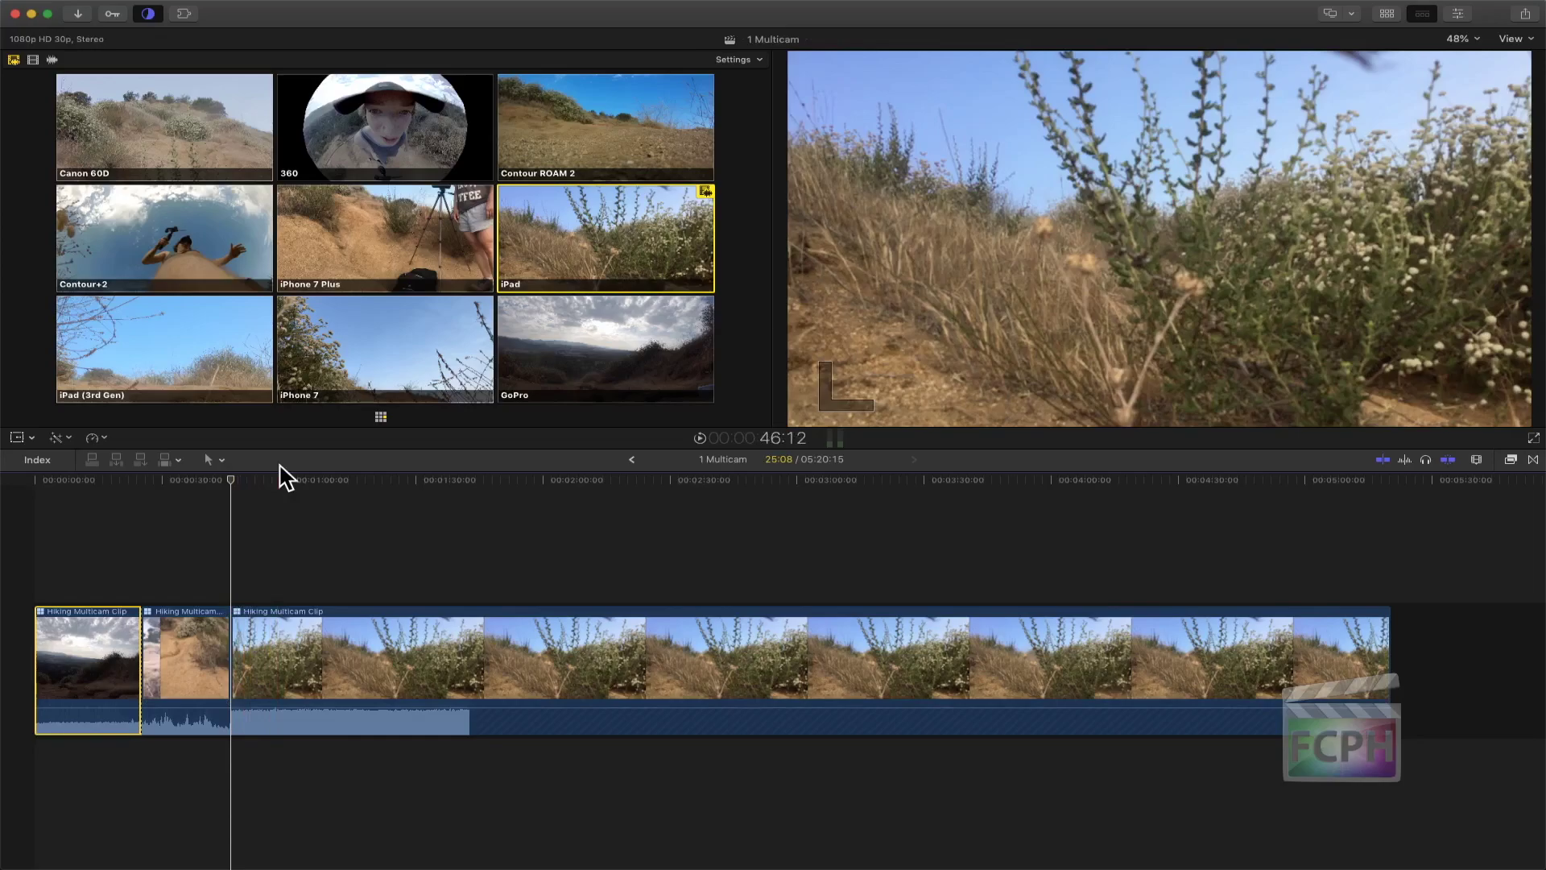
# - Undo both angle switches and move the playhead back to about 23:28
pyautogui.press('super+z')
pyautogui.press('super+z')
pyautogui.press('super+z')
pyautogui.moveTo(230, 480); pyautogui.dragTo(142, 489)
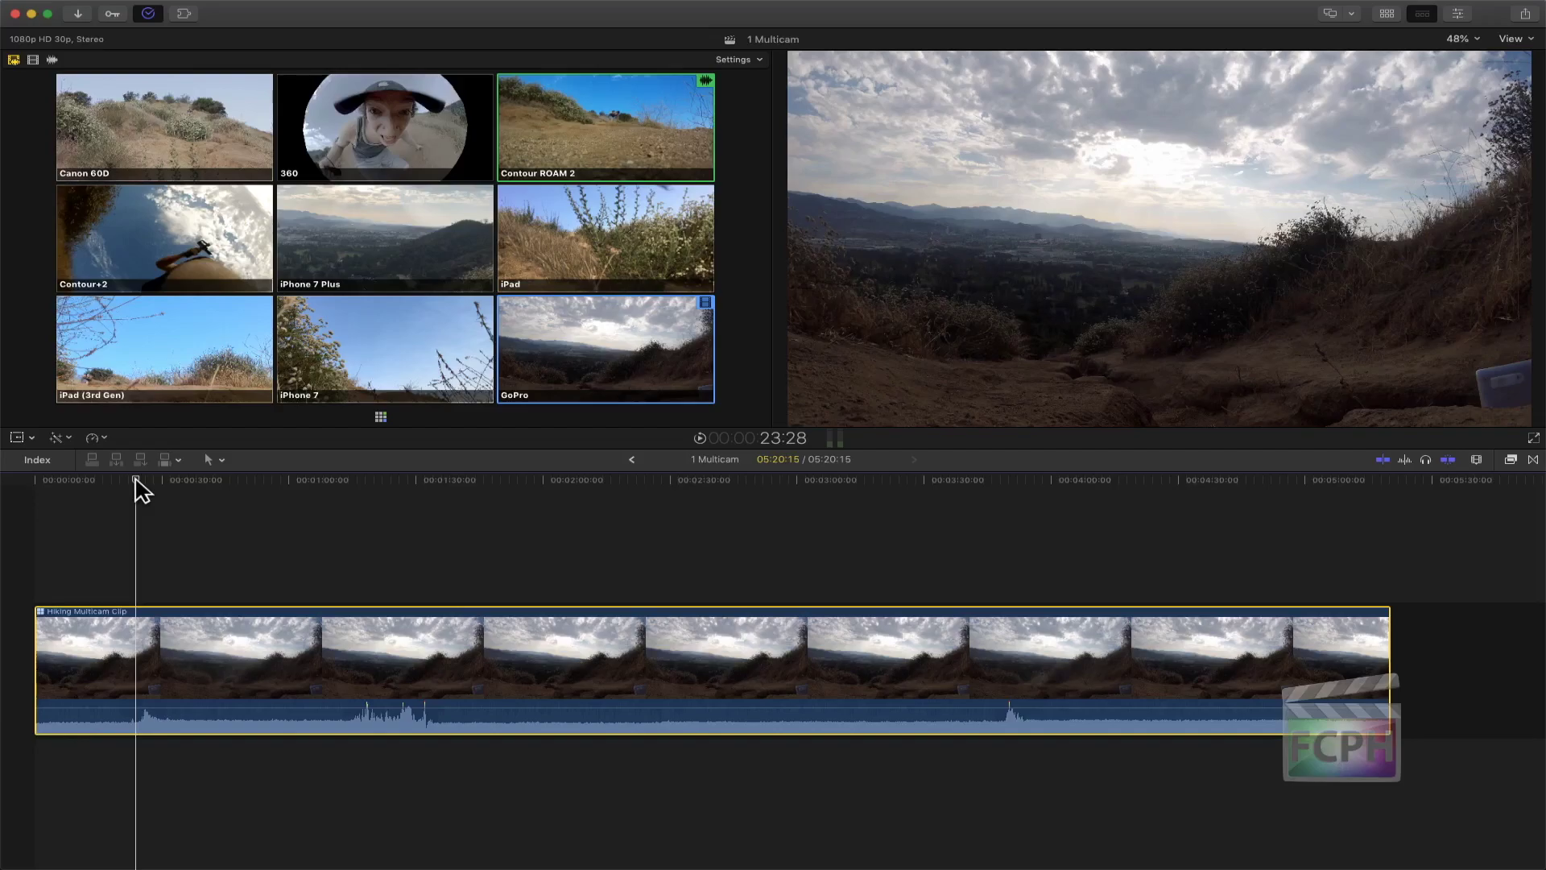
# - Hide the multicam angles and show the browser
pyautogui.click(1514, 39)
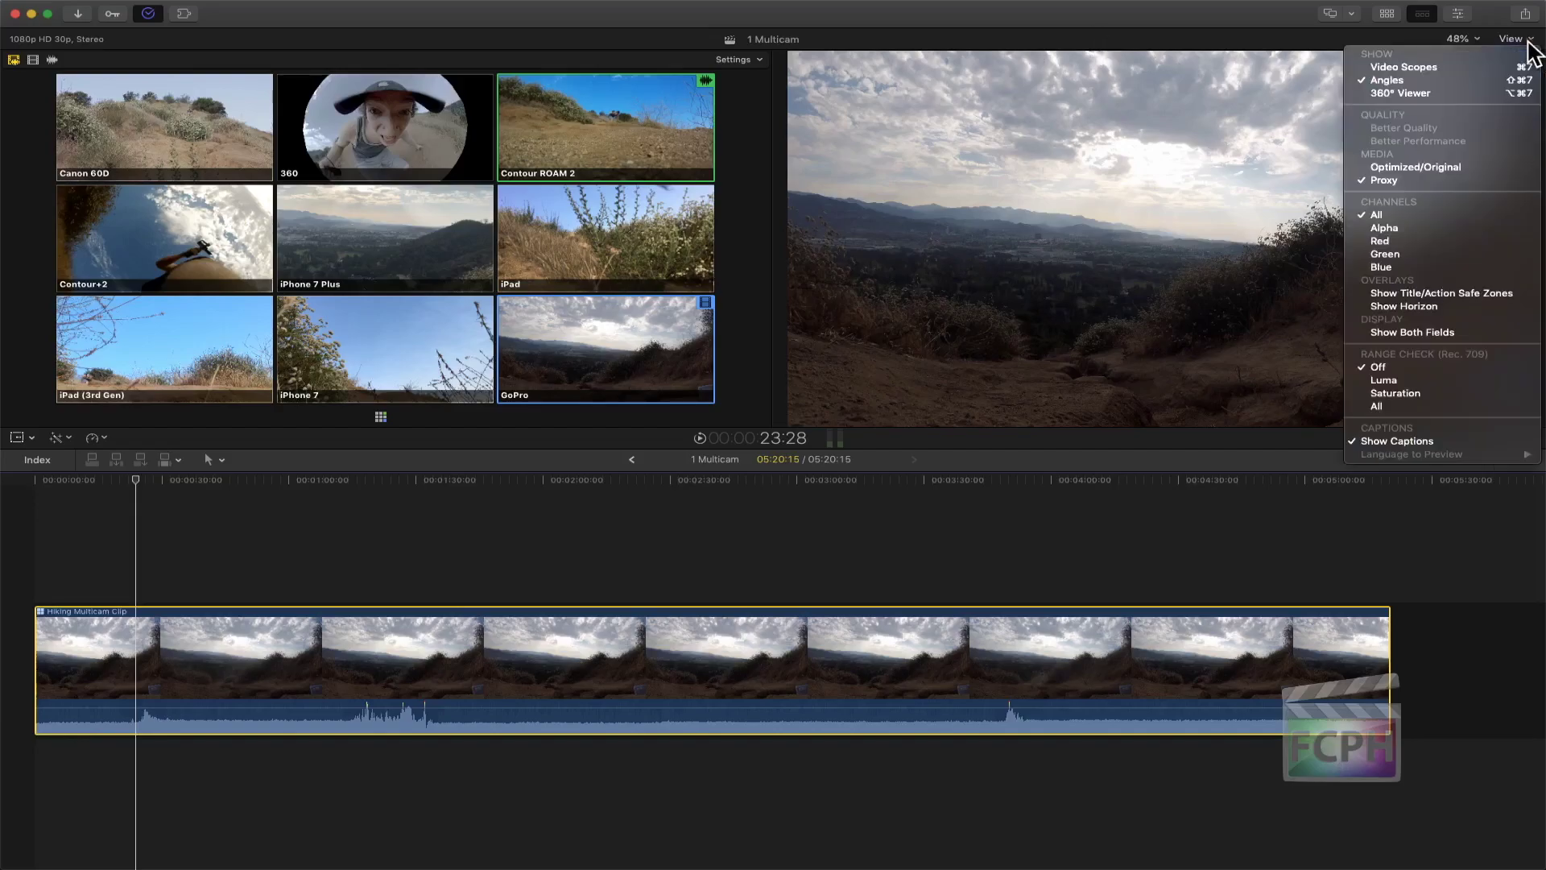
pyautogui.click(1393, 80)
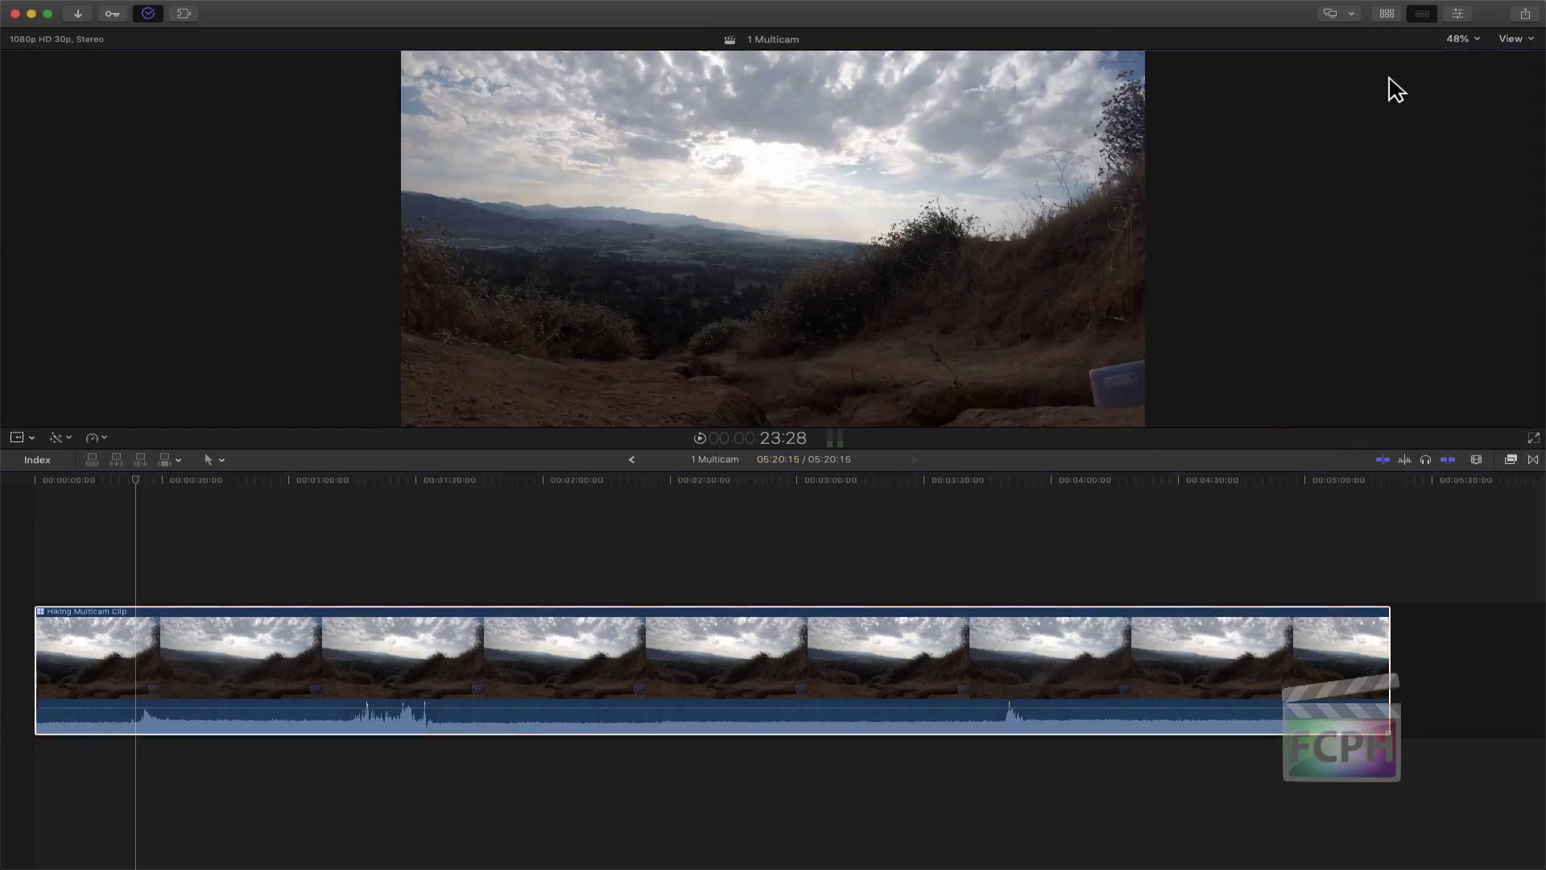
pyautogui.click(1391, 15)
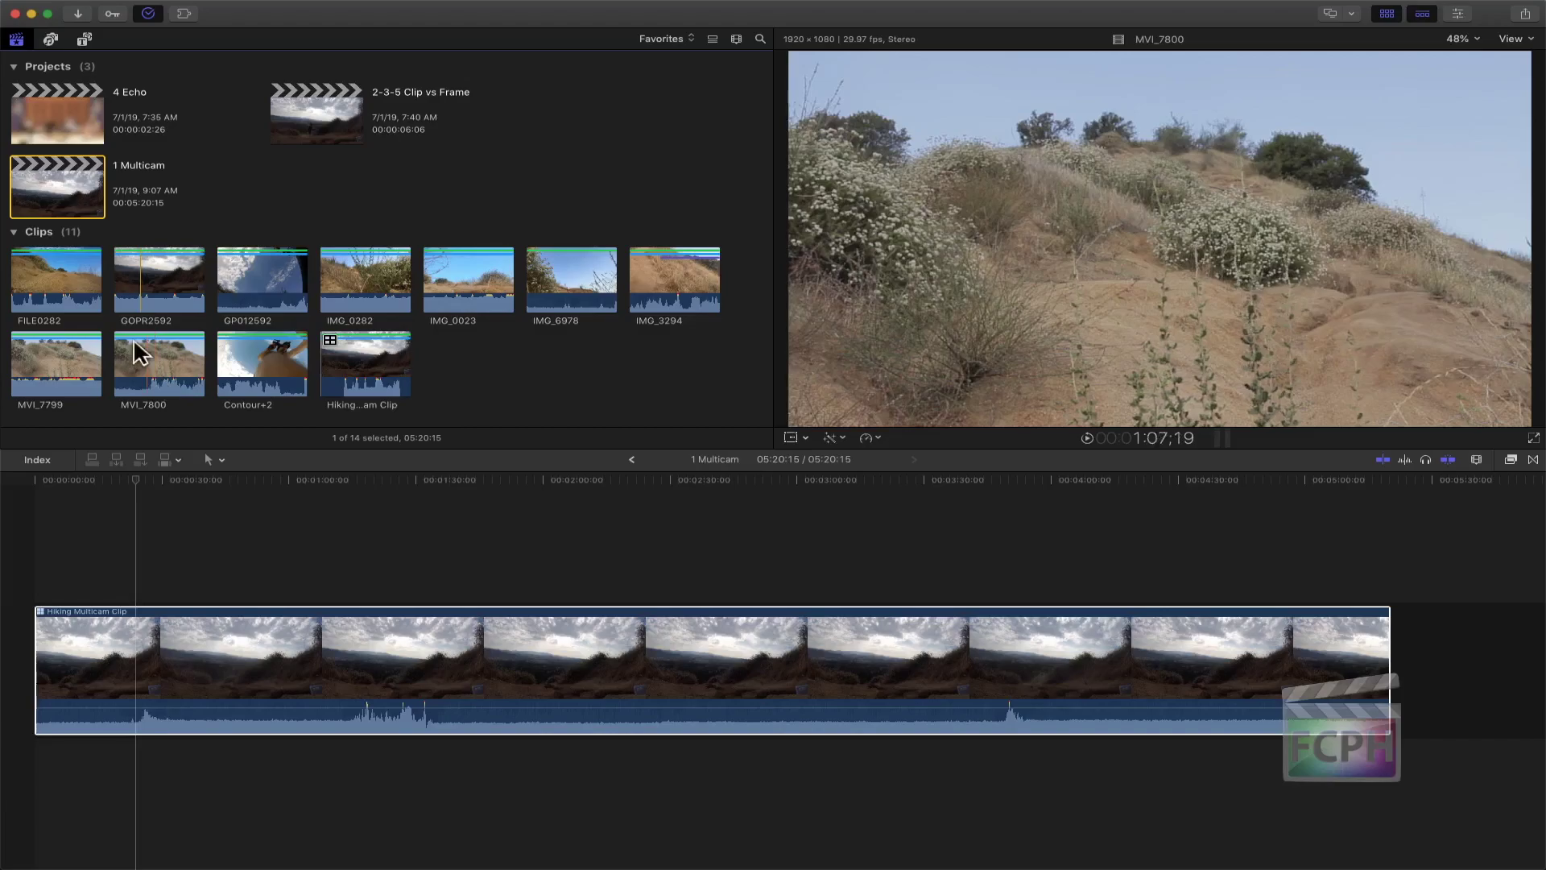
# - Start a new multicam clip from the ten clips FILE0282 through Contour+2 and name it Hike Multicam Clip
pyautogui.click(77, 282)
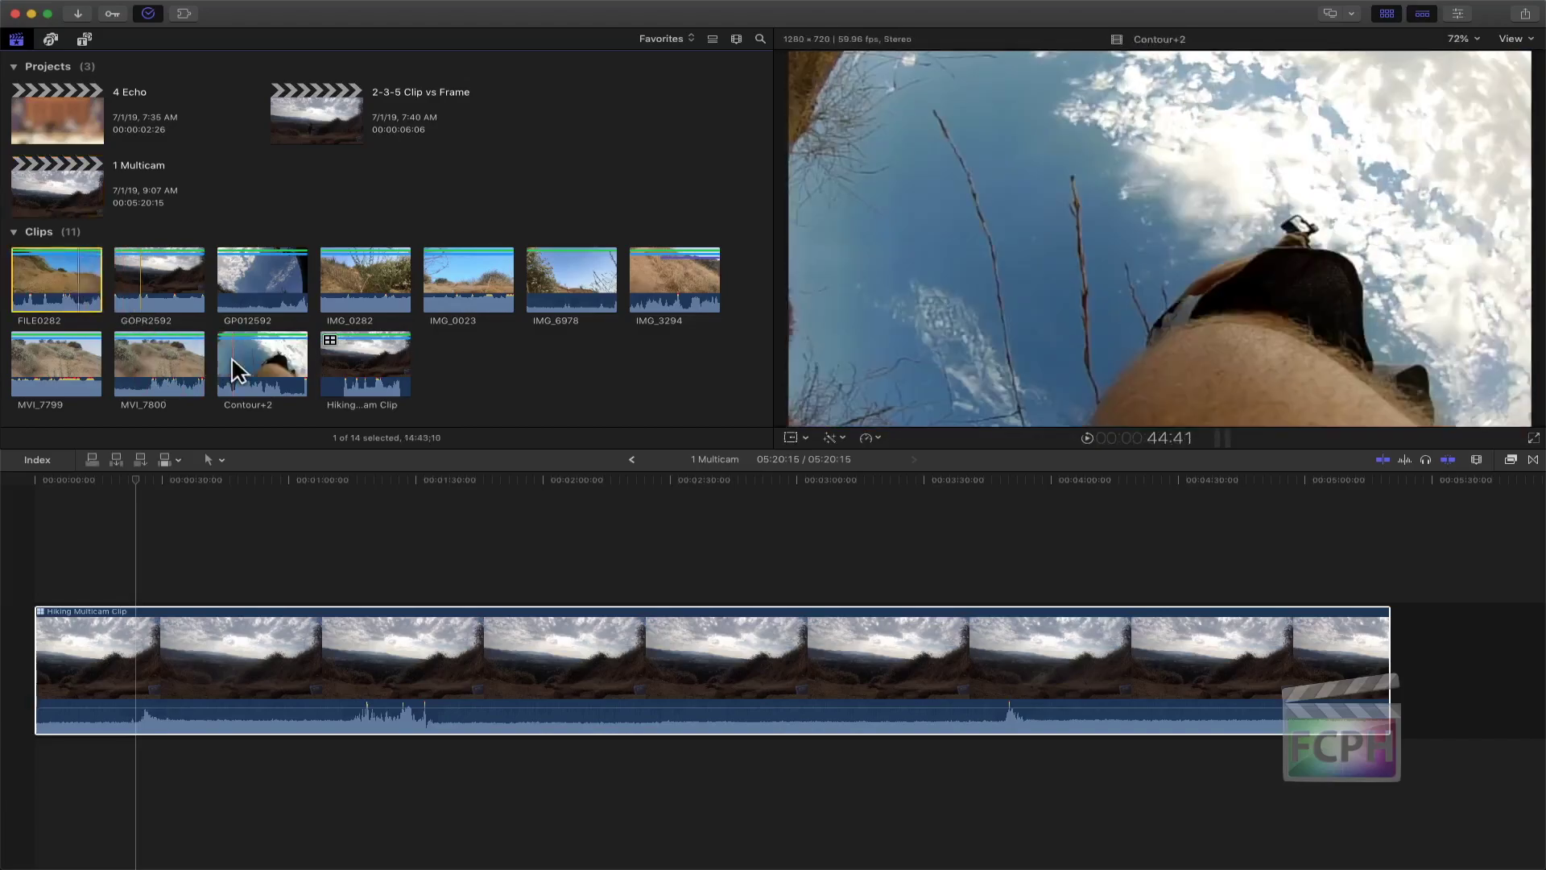
pyautogui.keyDown('shift'); pyautogui.click(231, 357); pyautogui.keyUp('shift')
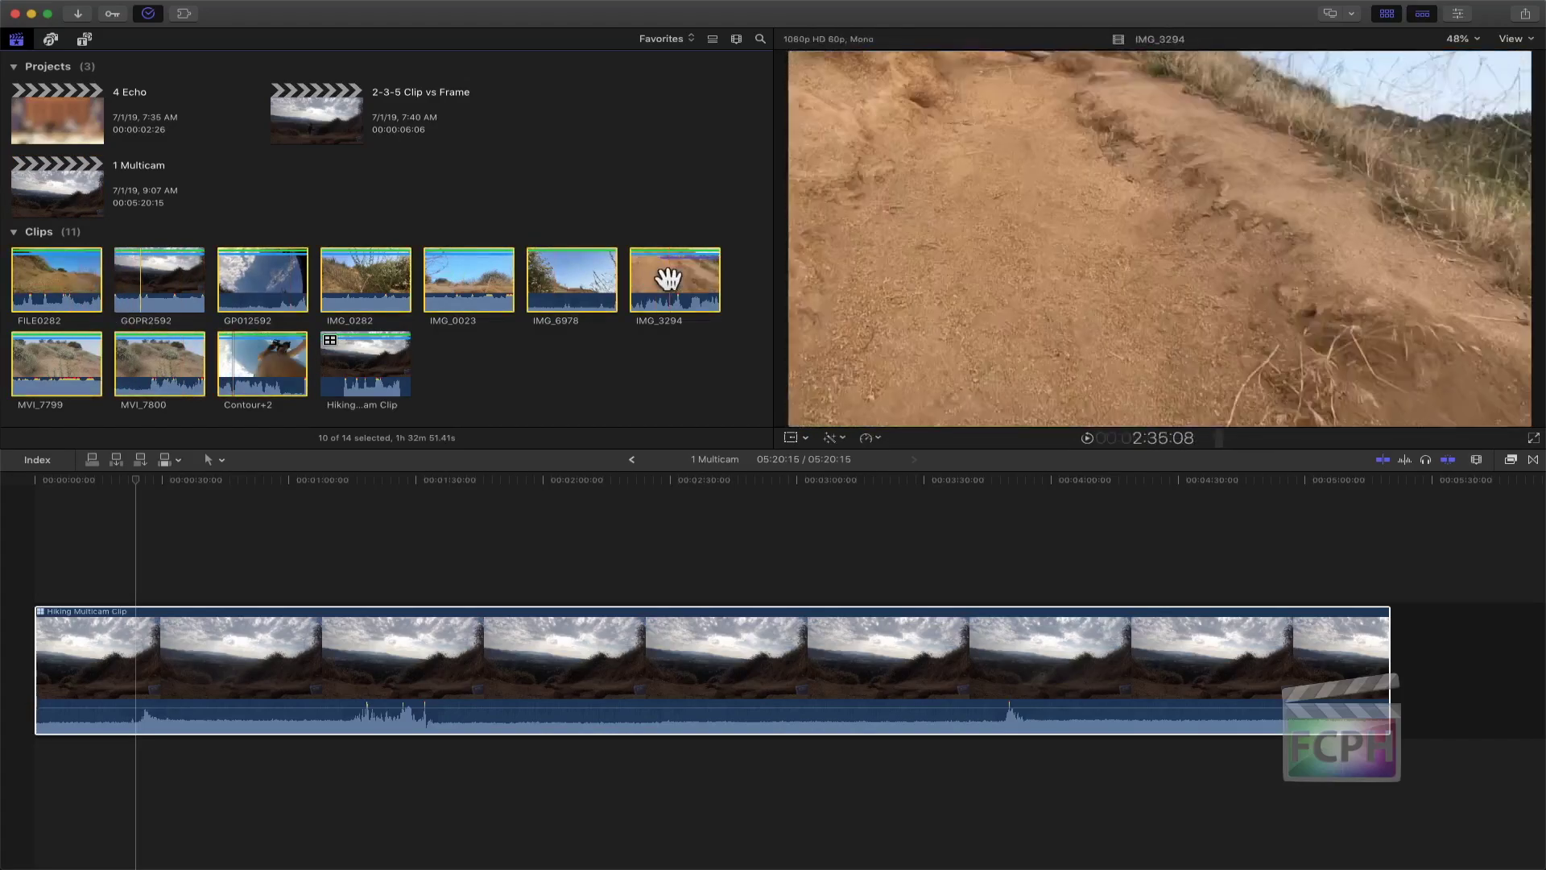
pyautogui.click(372, 279)
pyautogui.keyDown('shift'); pyautogui.click(301, 349); pyautogui.keyUp('shift')
pyautogui.keyDown('shift'); pyautogui.click(48, 278); pyautogui.keyUp('shift')
pyautogui.rightClick(259, 273)
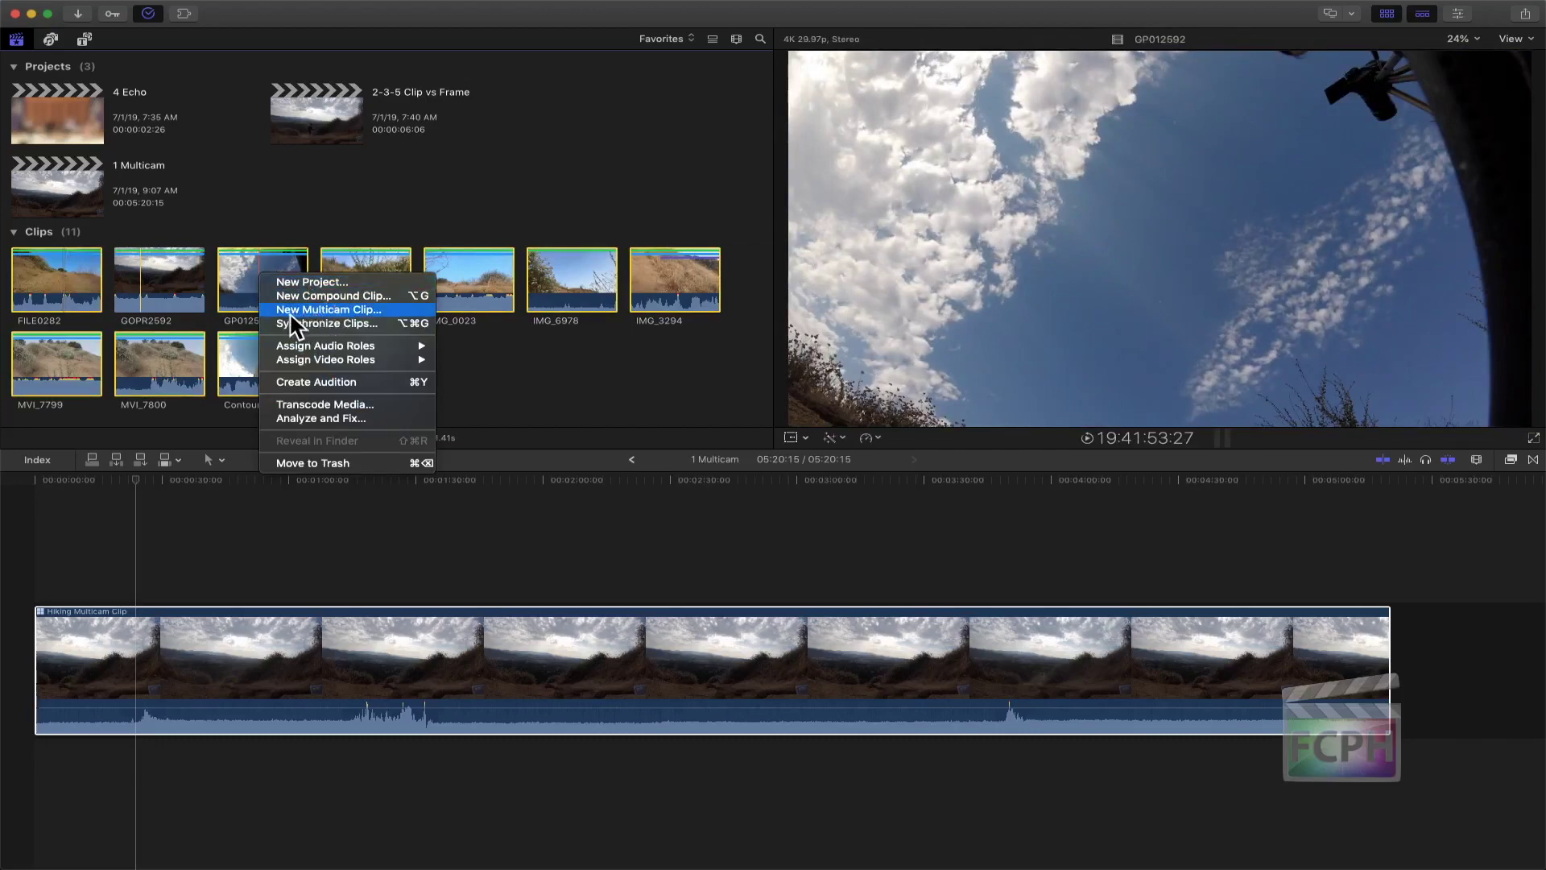
pyautogui.click(388, 310)
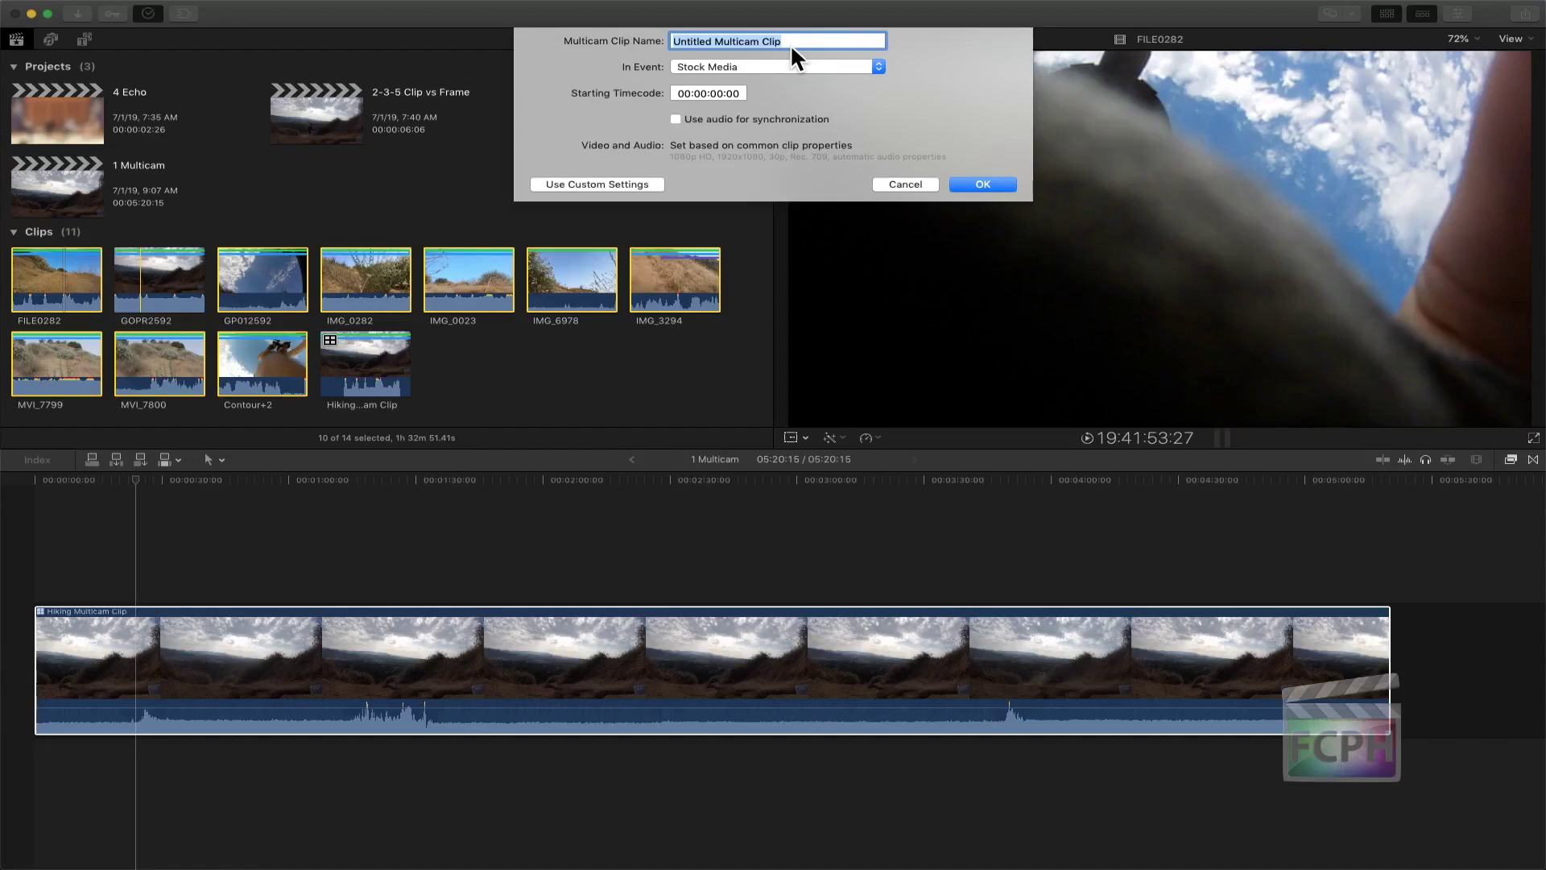
pyautogui.moveTo(674, 41); pyautogui.dragTo(690, 42)
pyautogui.write('Hike')
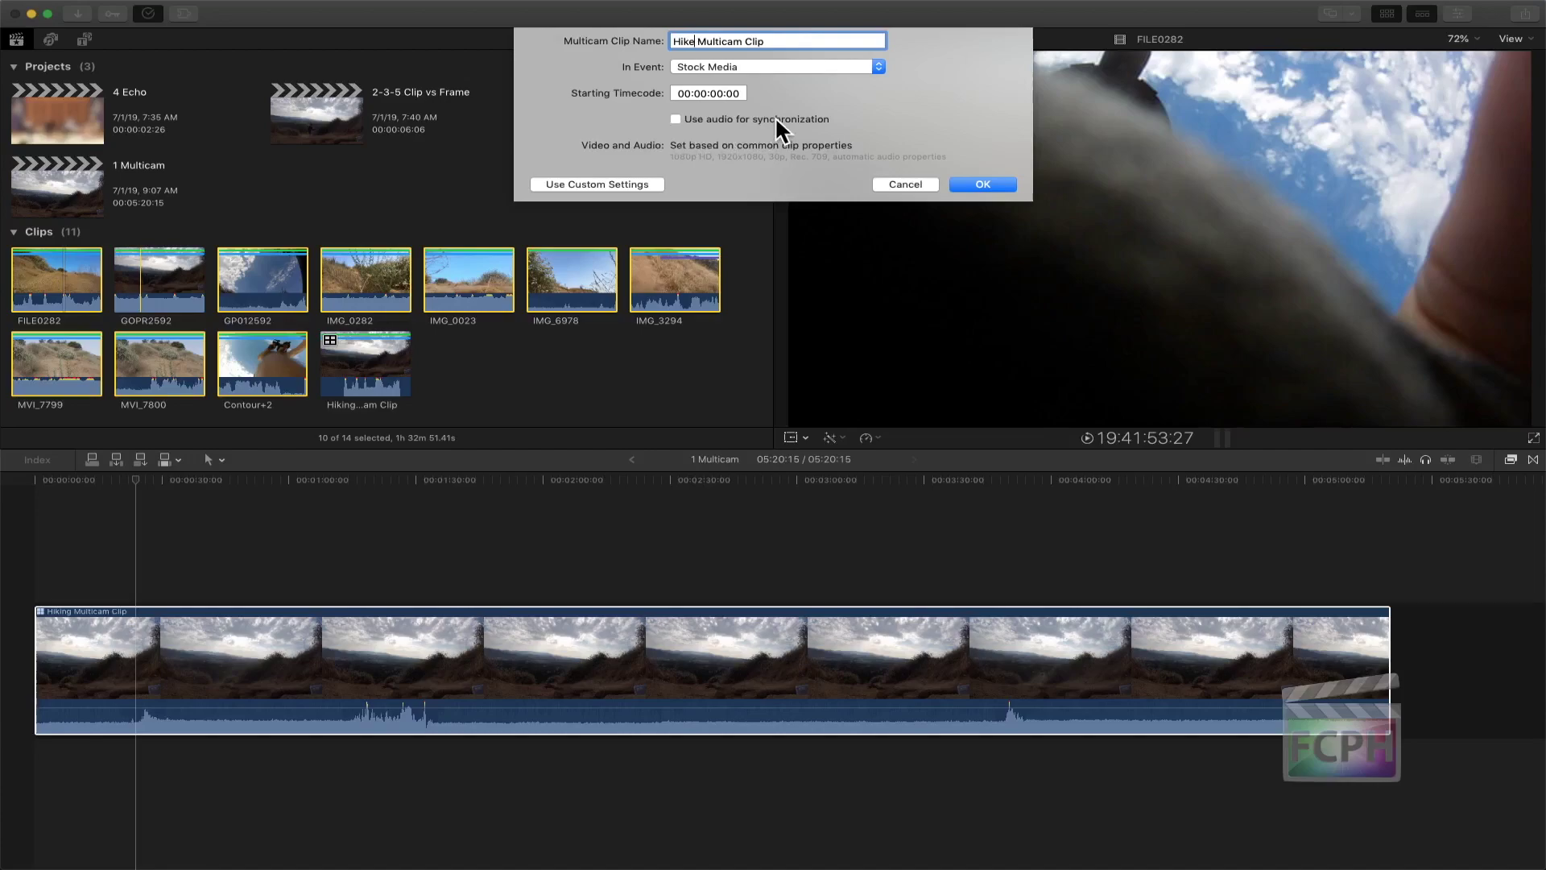
# - Review the Angle Synchronization choices in the custom settings, leave them unchanged, and return to the automatic settings
pyautogui.click(602, 185)
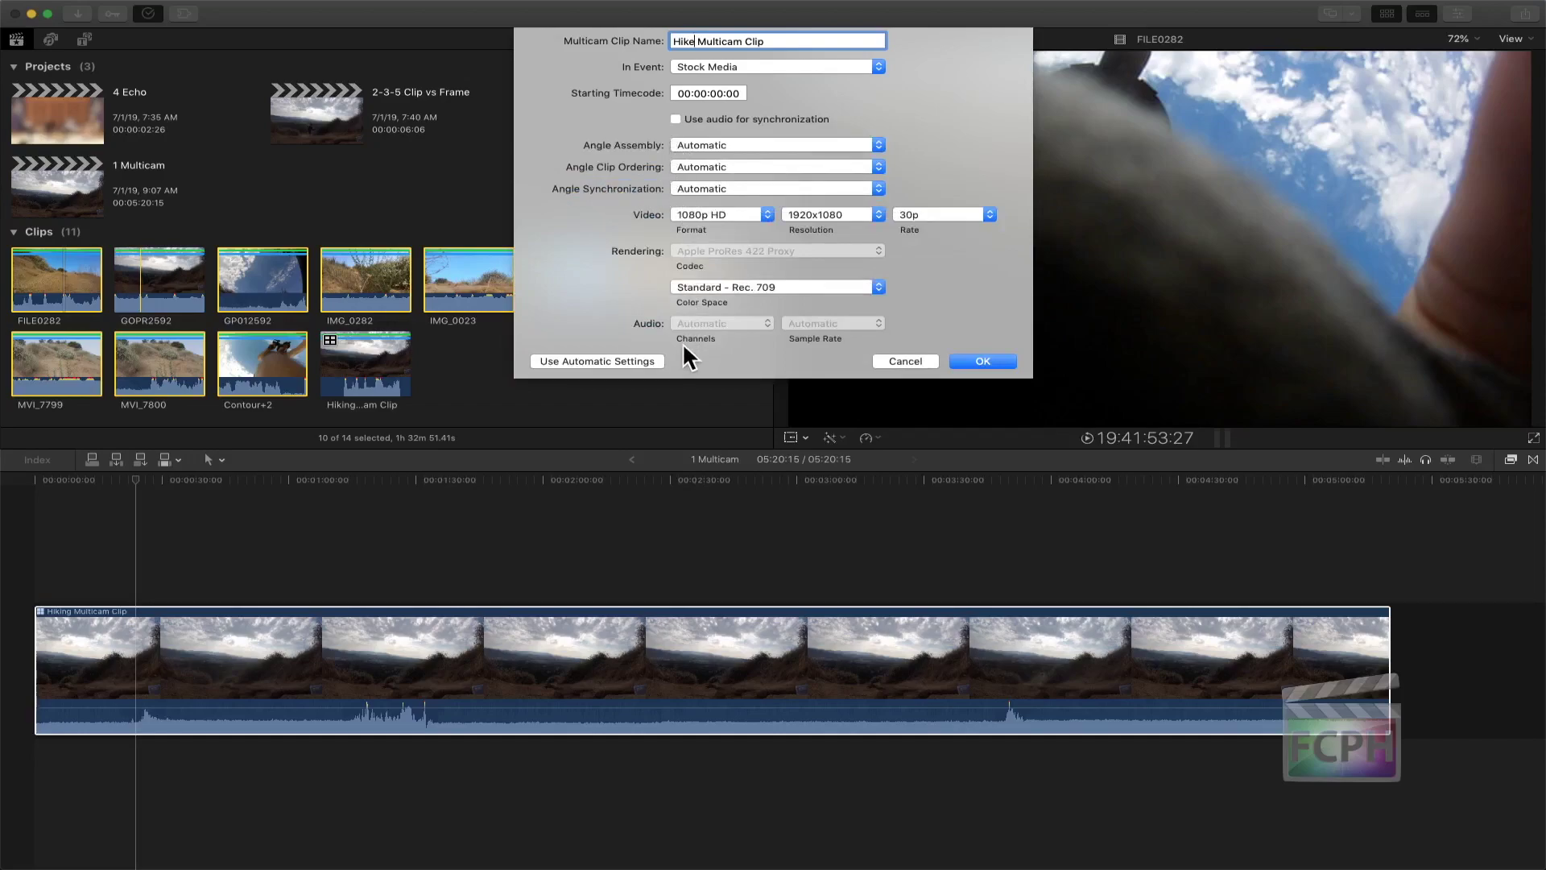
pyautogui.click(734, 187)
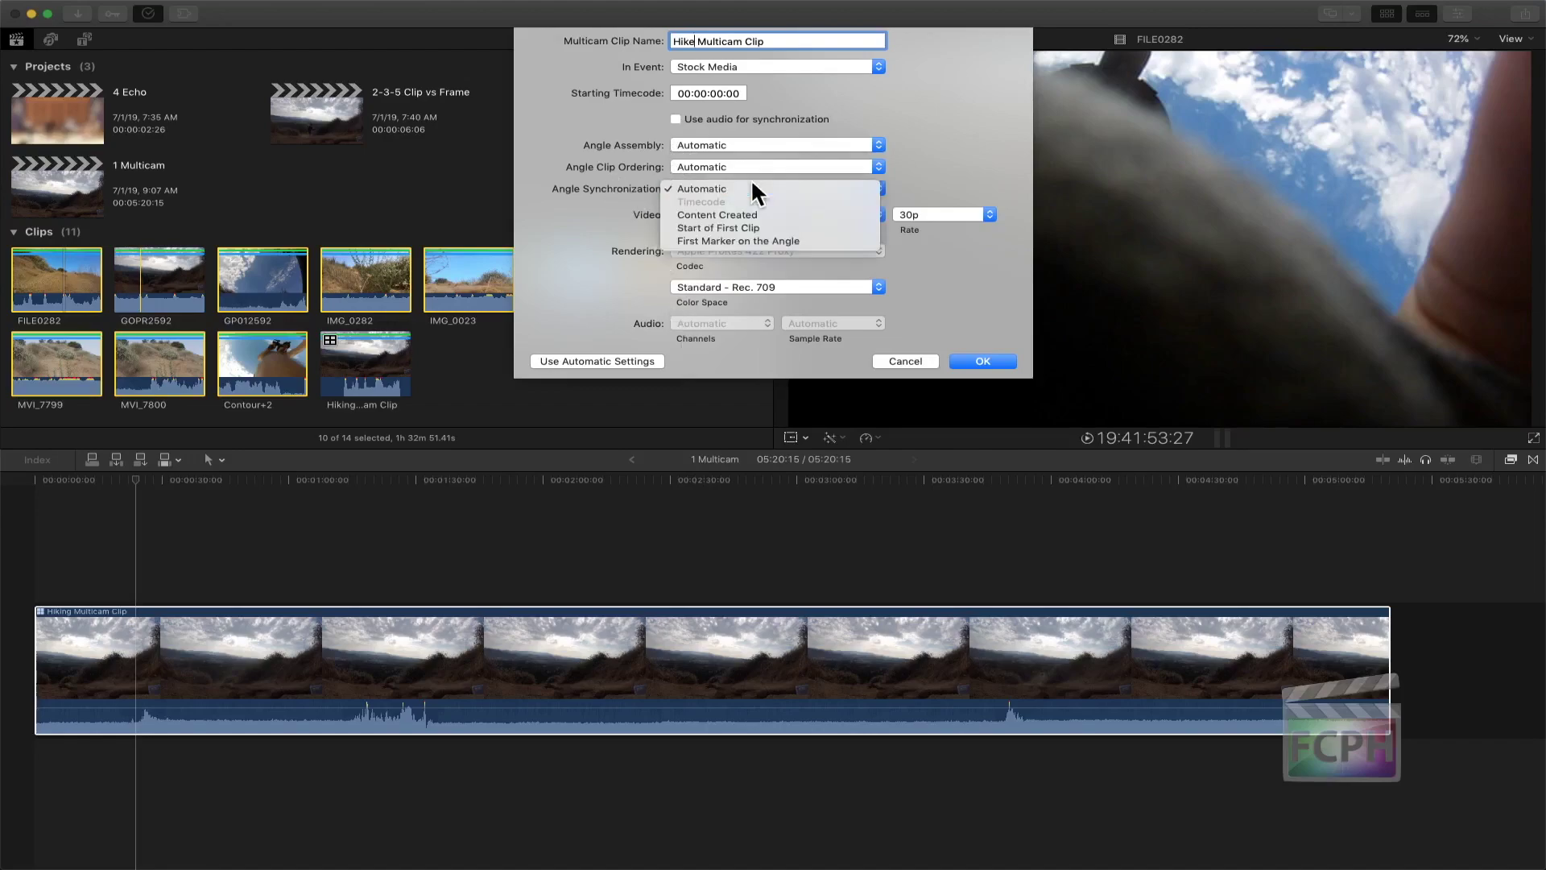
pyautogui.click(588, 165)
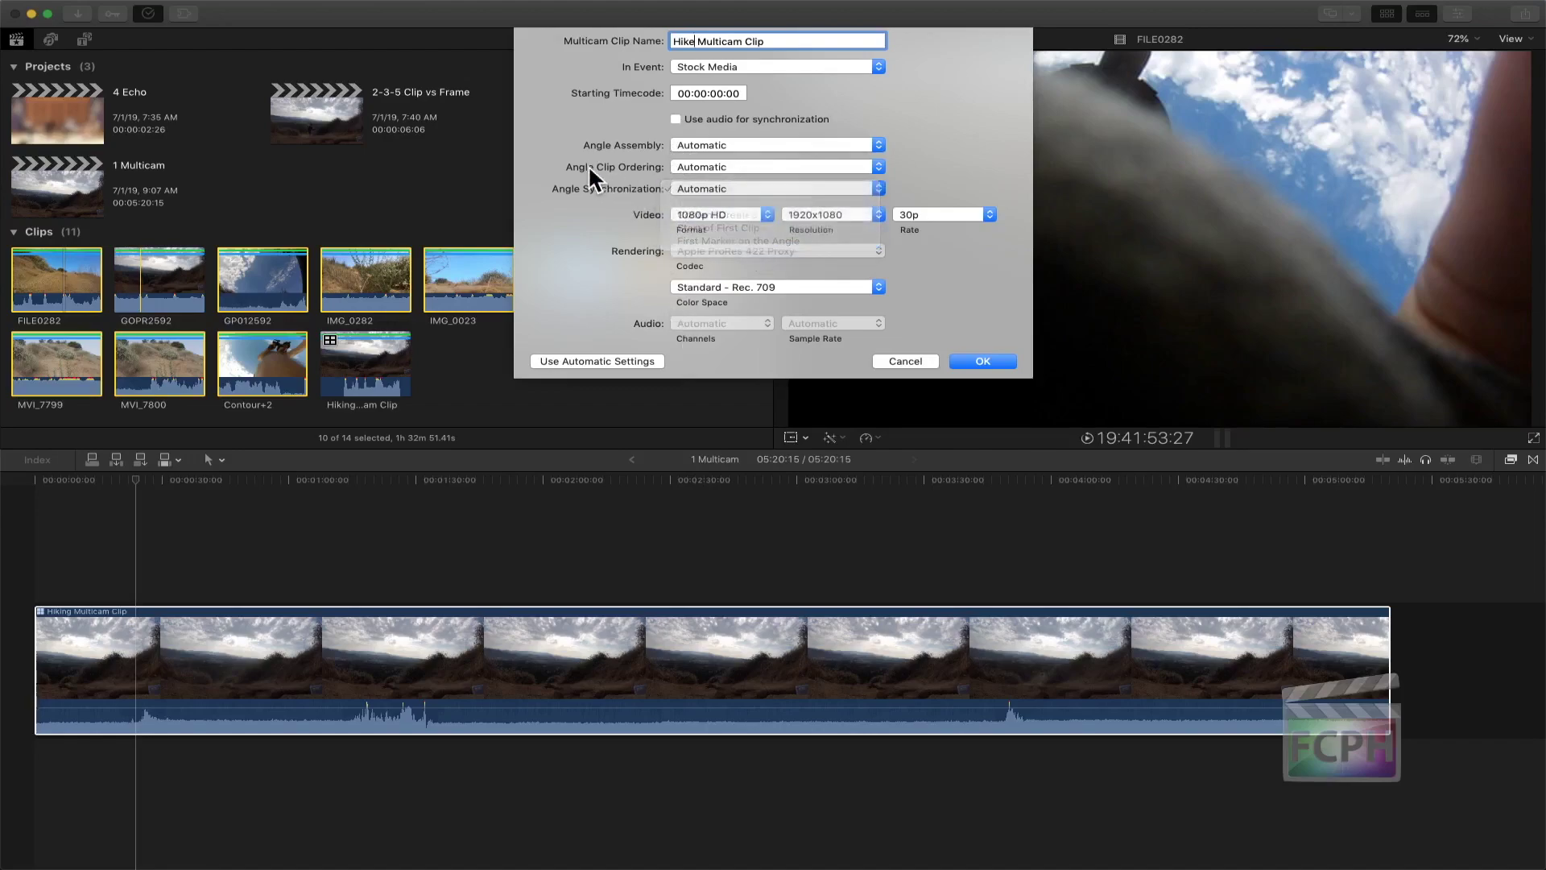
pyautogui.click(632, 362)
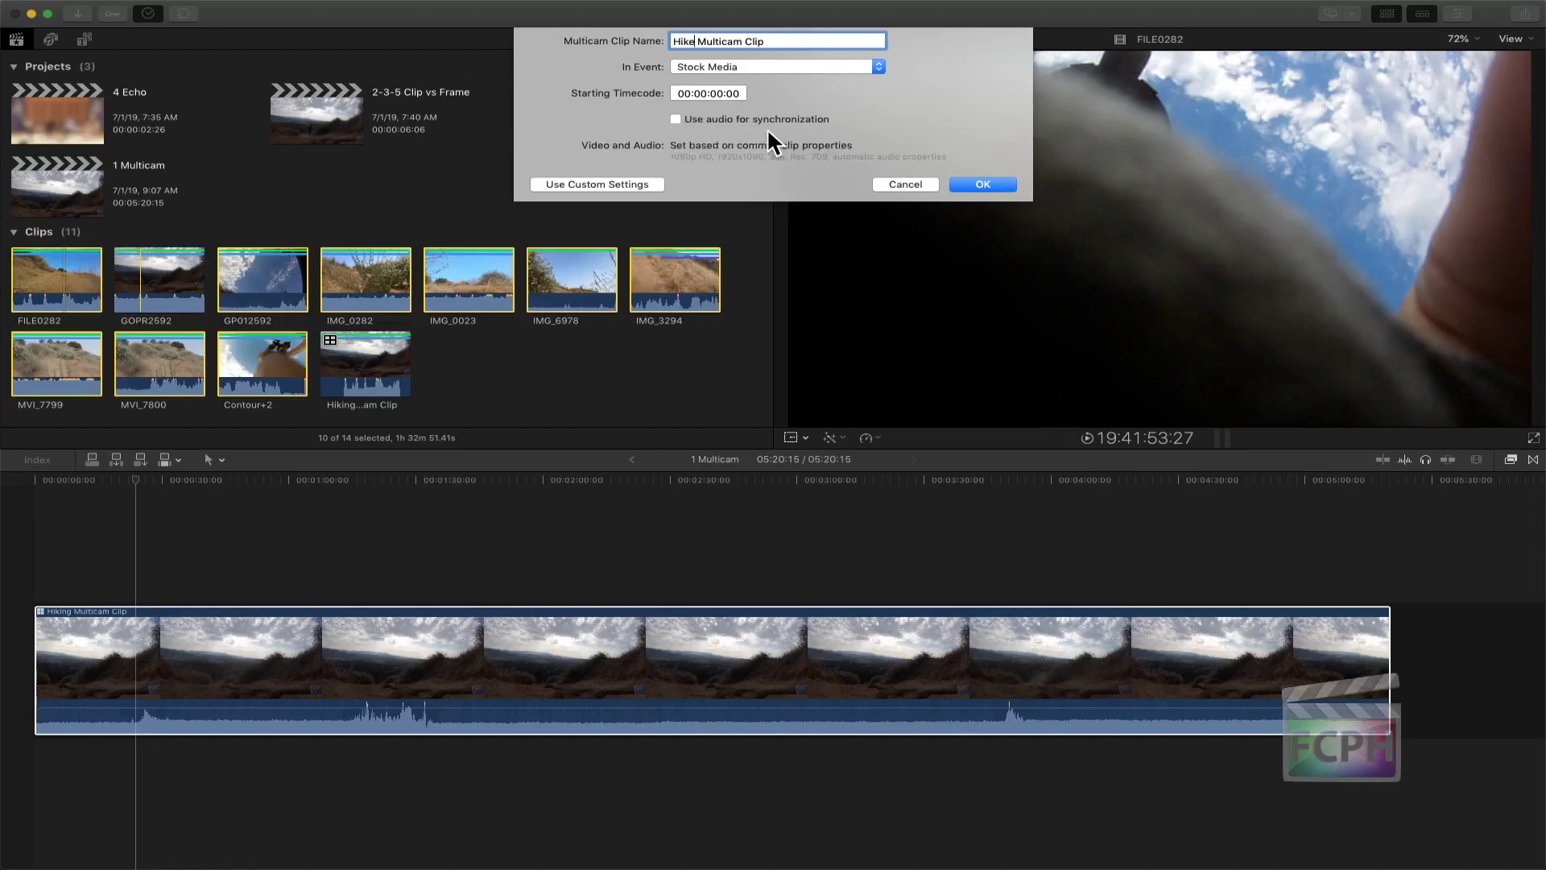
# - Create the multicam clip and open it in the angle editor with the clip height reduced to nearly the minimum
pyautogui.click(1007, 186)
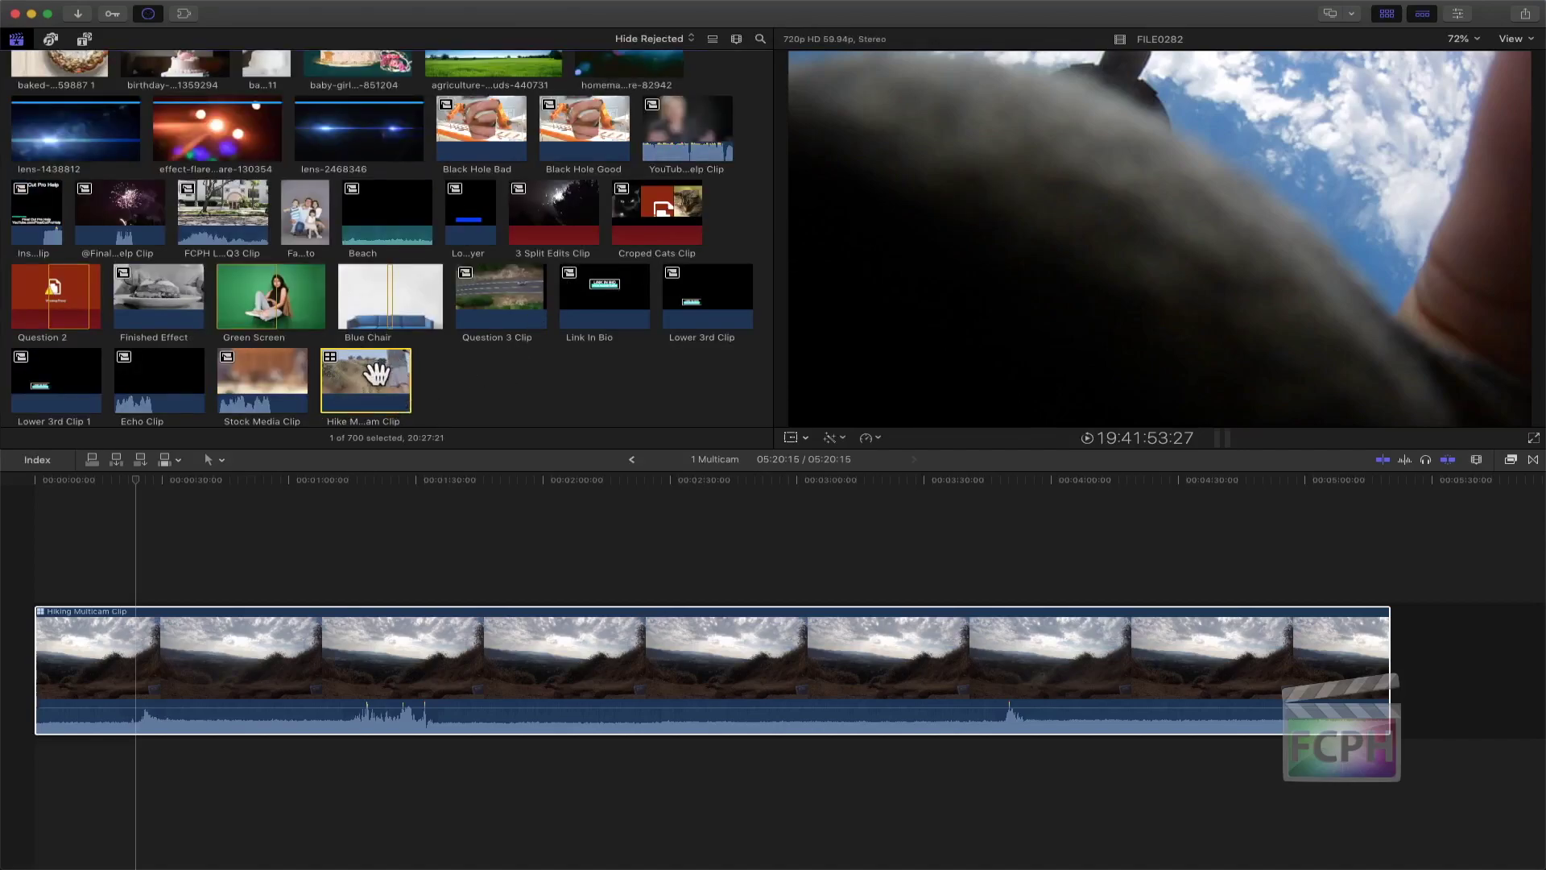
pyautogui.doubleClick(350, 372)
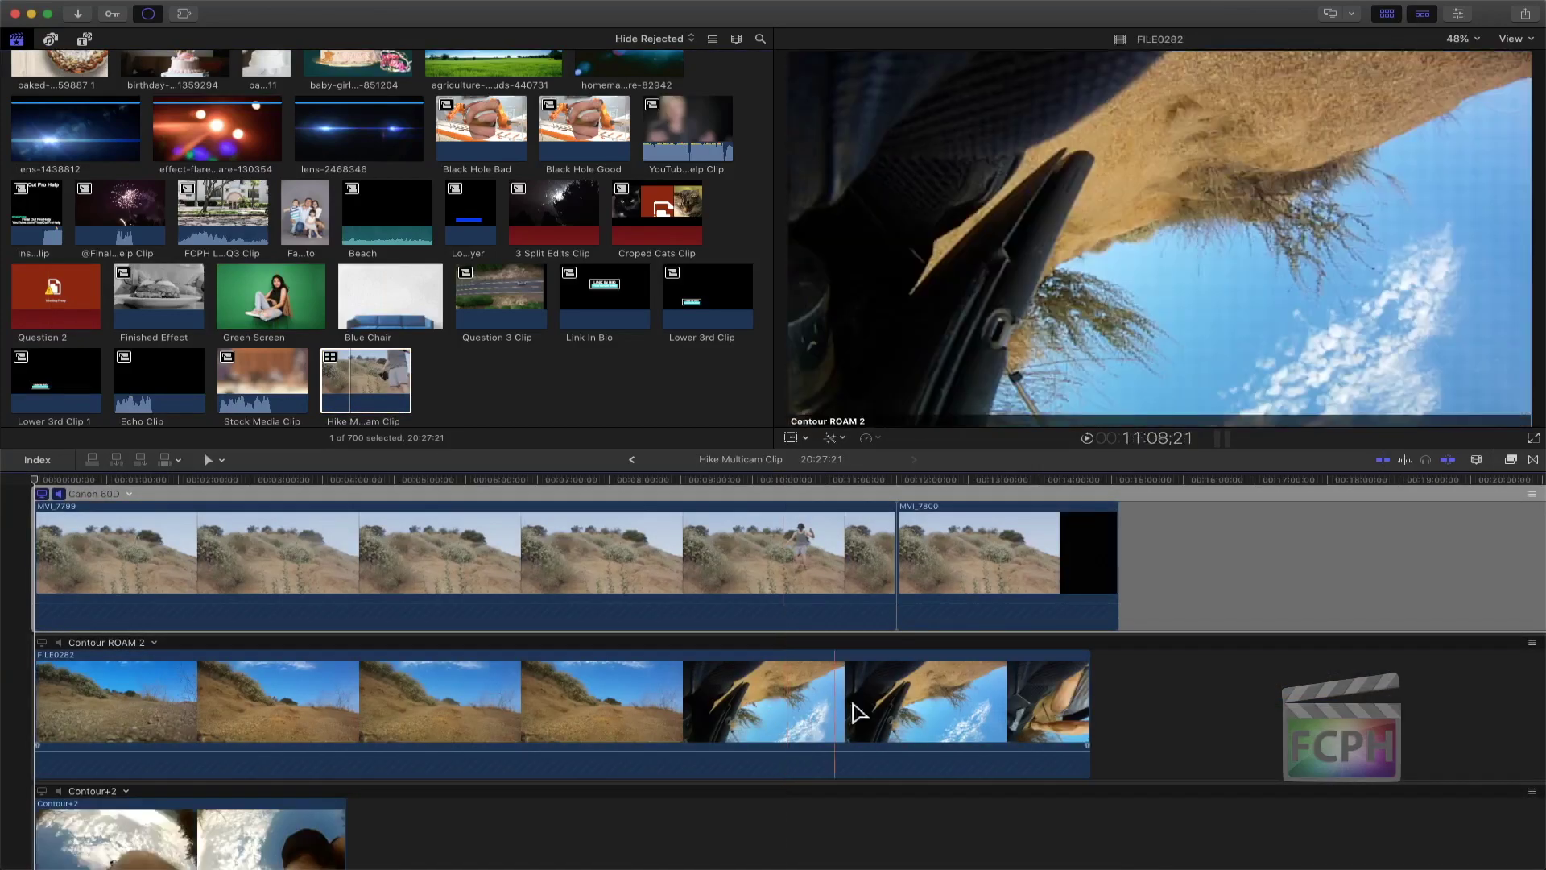
pyautogui.click(1478, 462)
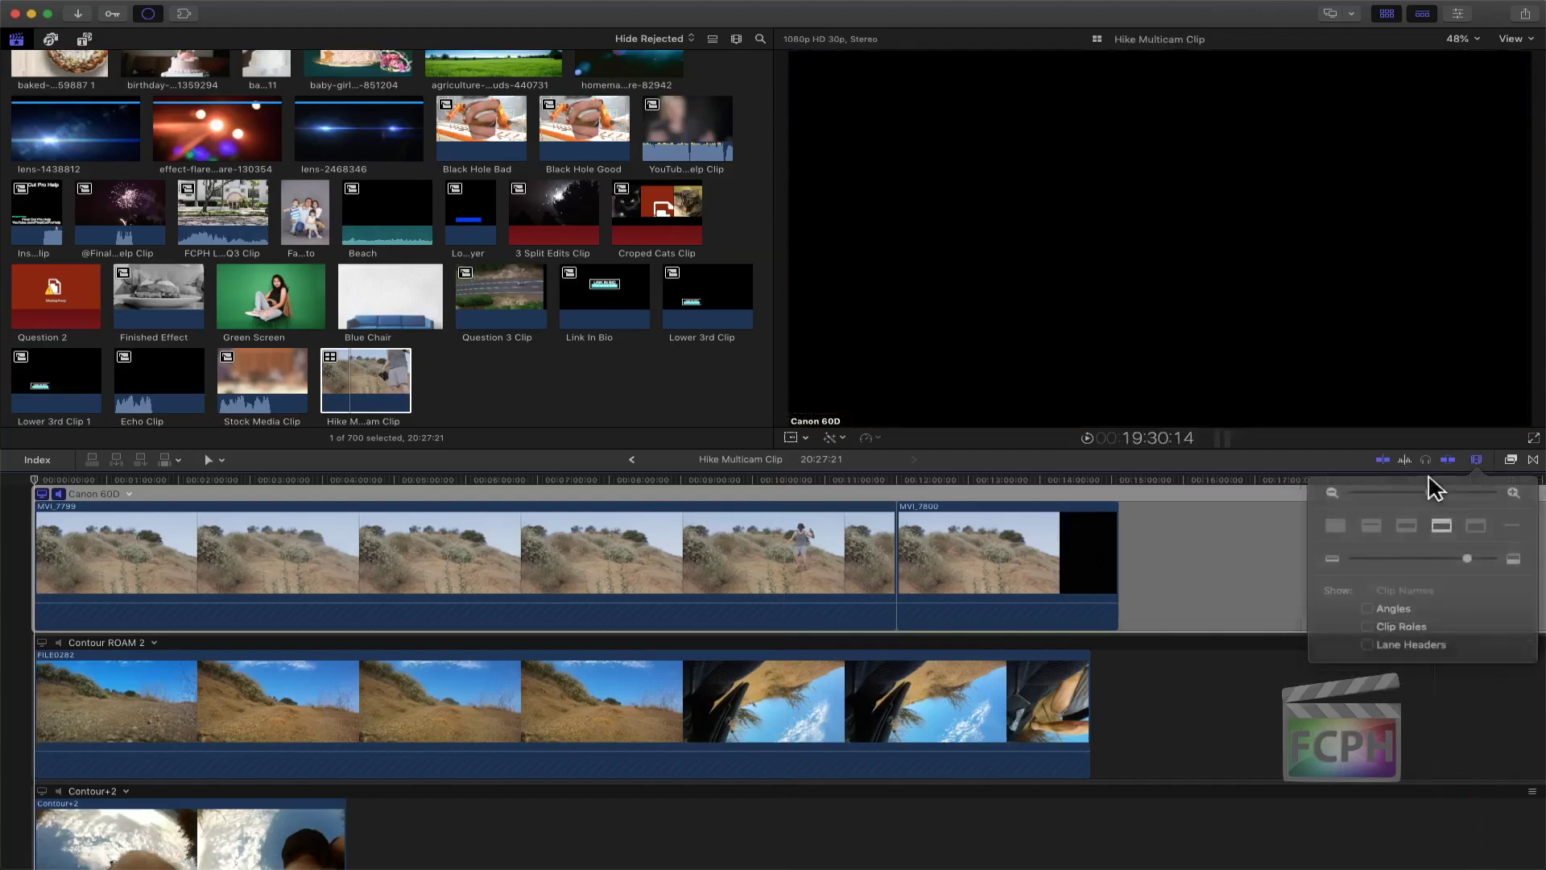
pyautogui.moveTo(1453, 555); pyautogui.dragTo(1305, 559)
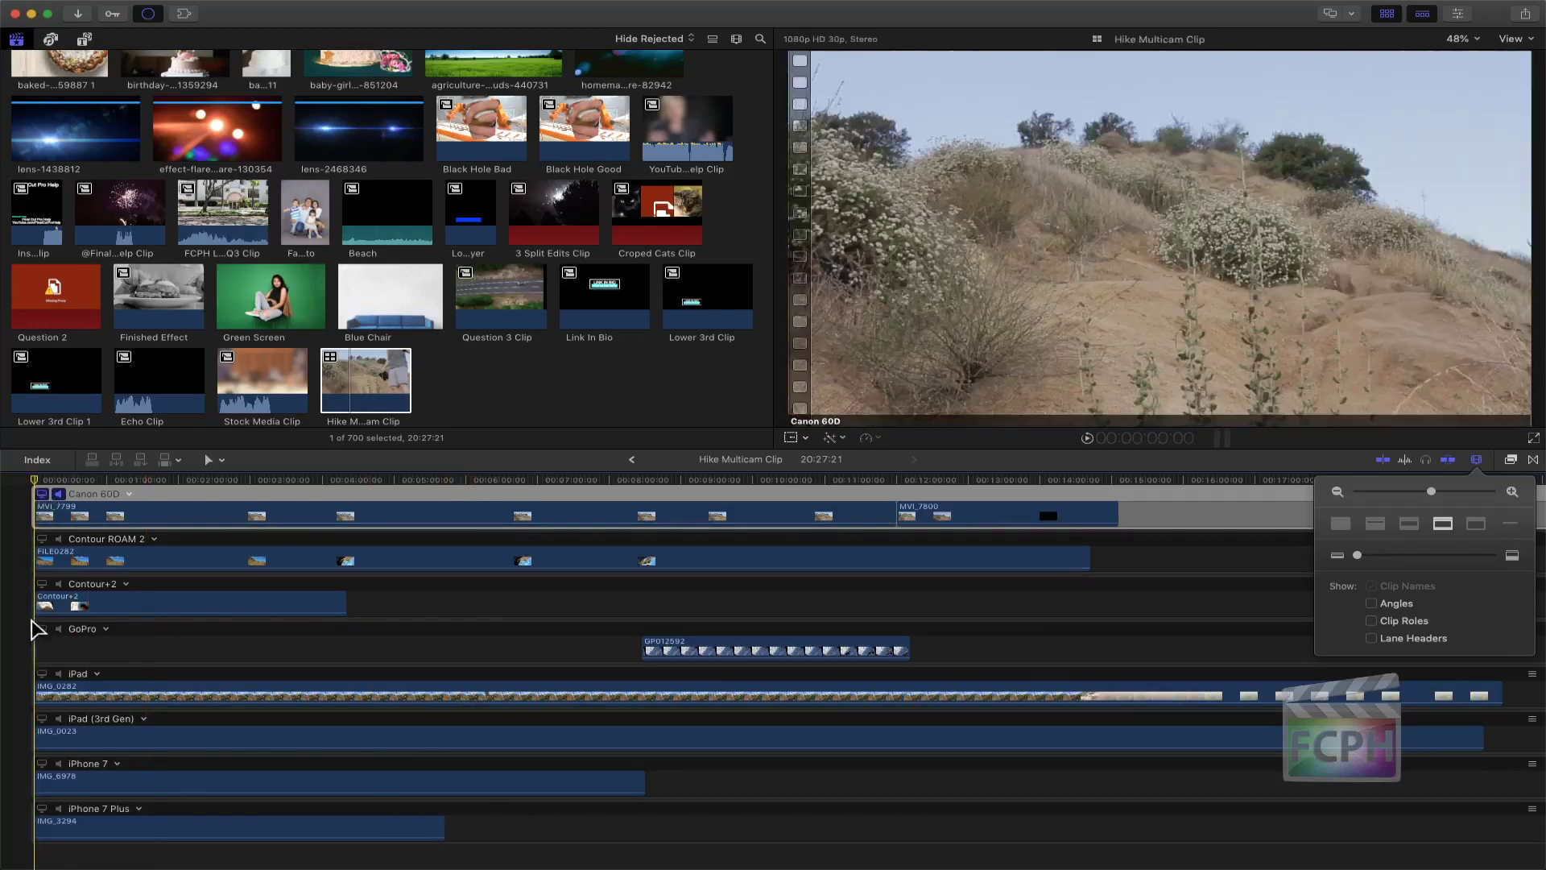
# - Filter the browser to Favorites and open the existing Hiking Multicam Clip in the angle editor
pyautogui.click(616, 38)
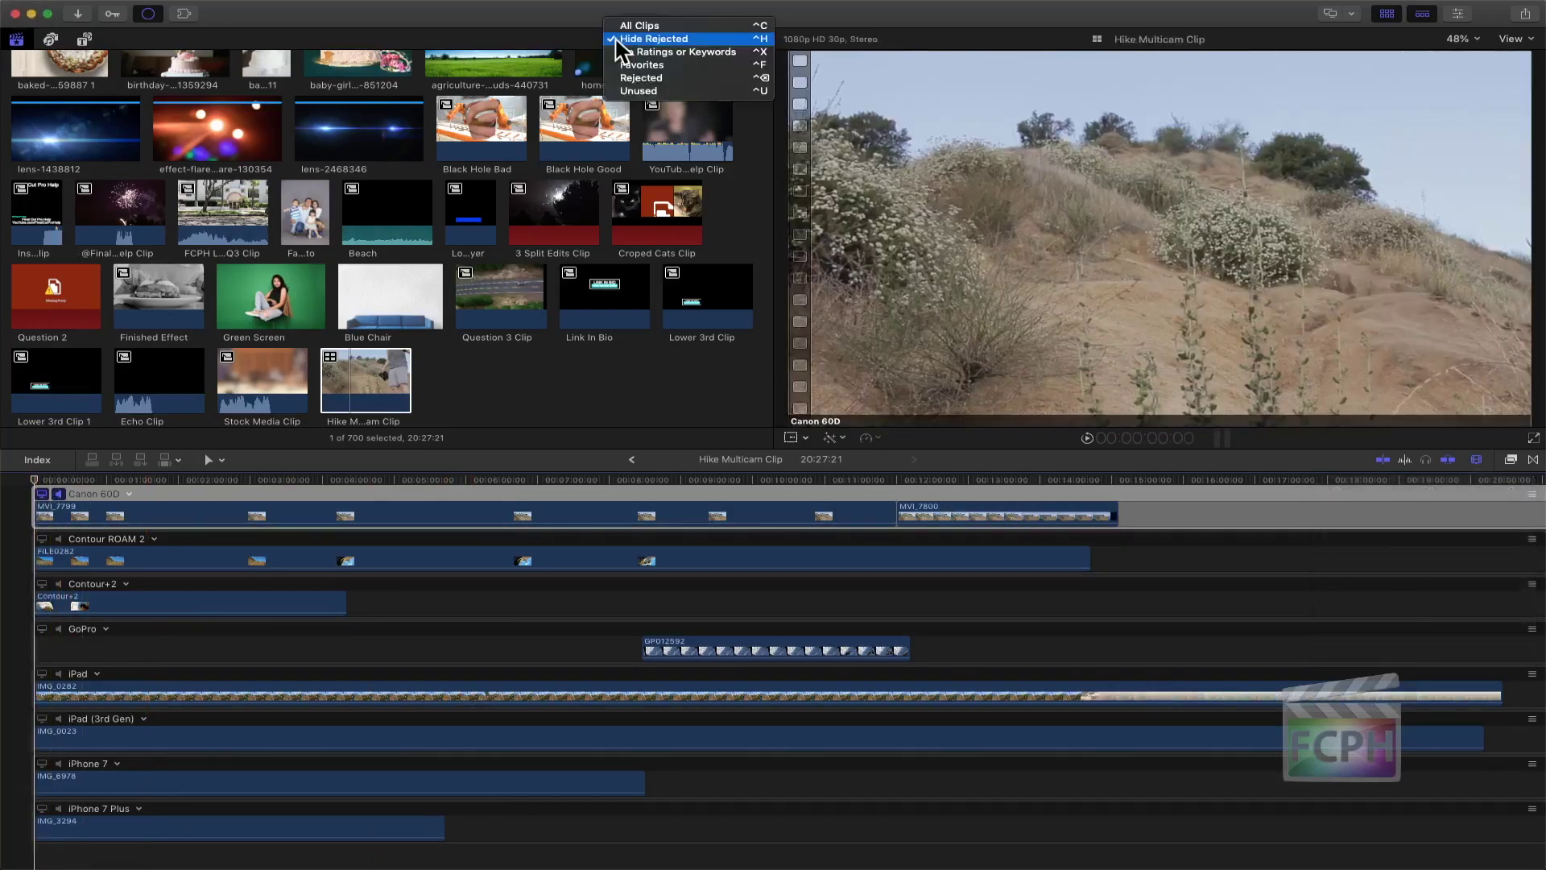
pyautogui.click(650, 64)
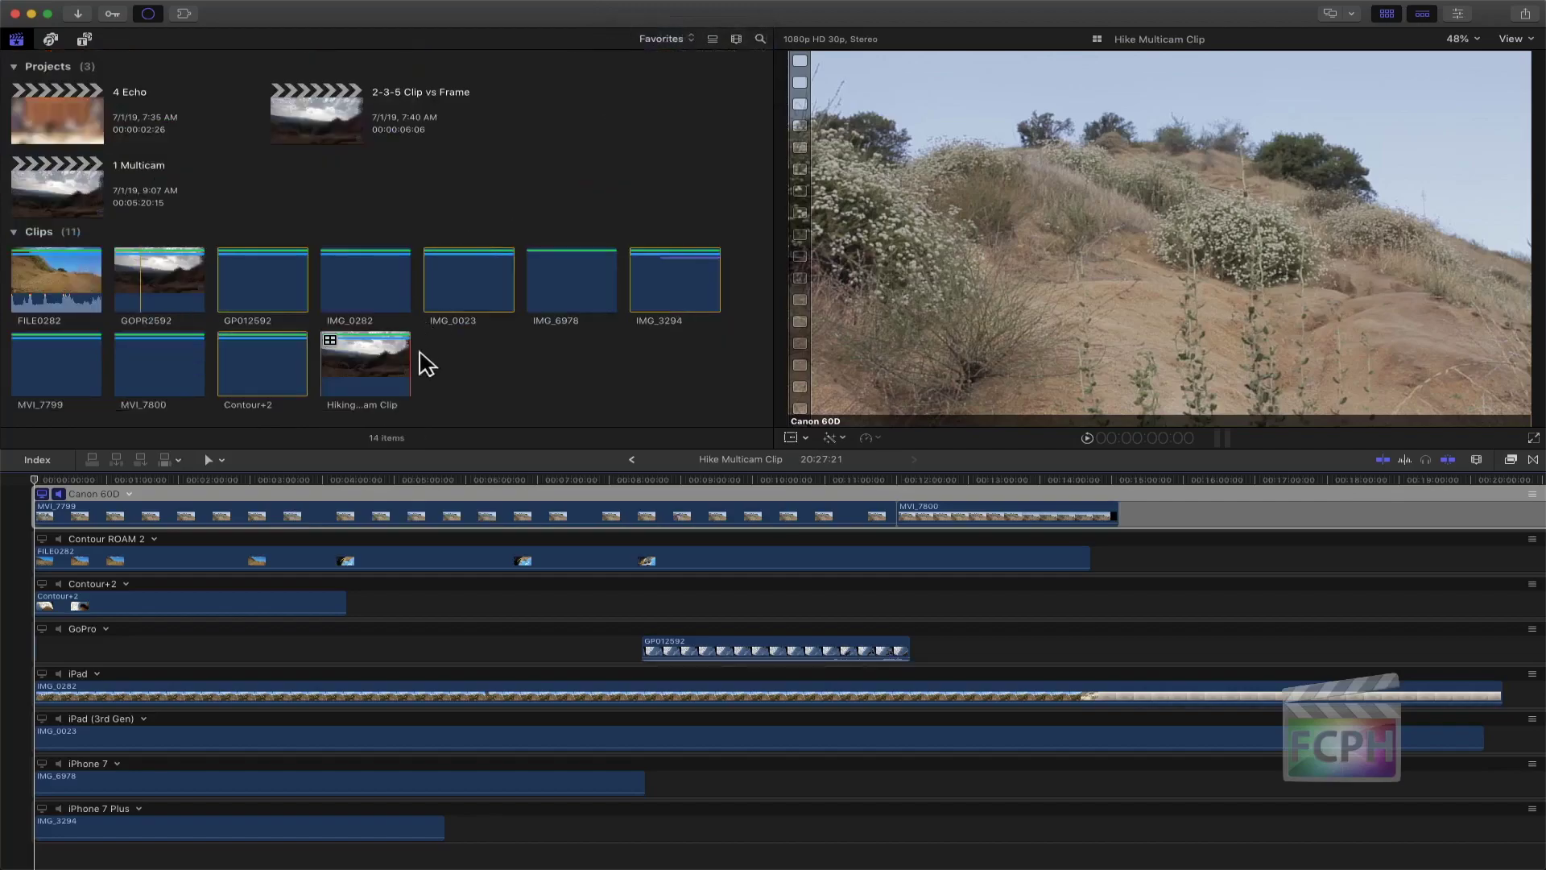
pyautogui.doubleClick(374, 366)
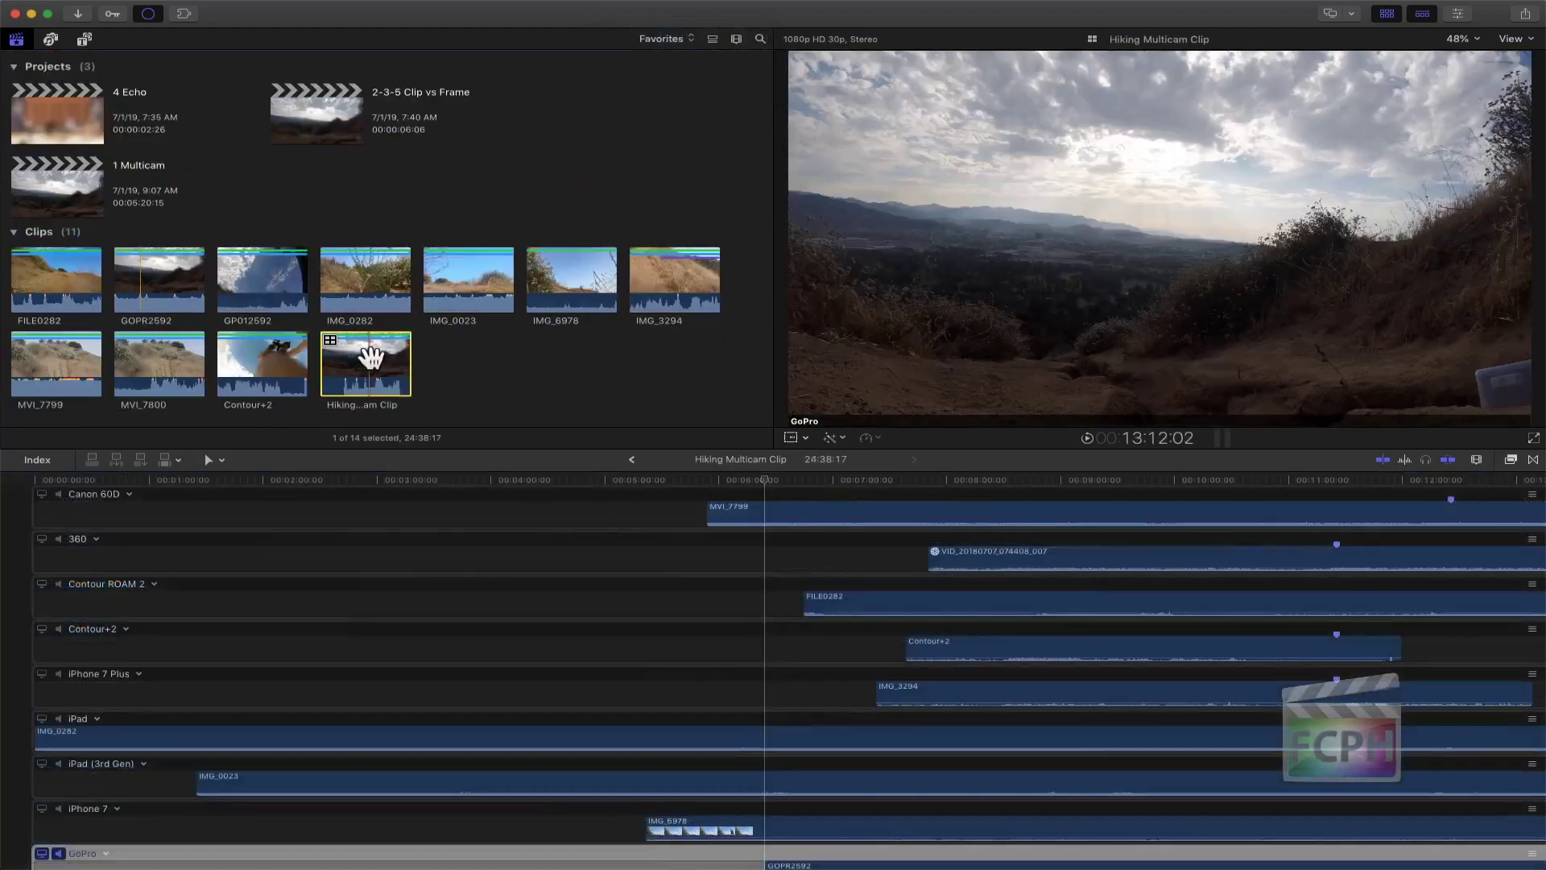
# - Fit the whole Hiking Multicam Clip in the timeline and enlarge the timeline area until all nine angles fit
pyautogui.click(676, 607)
pyautogui.hotkey('shift', 'z')
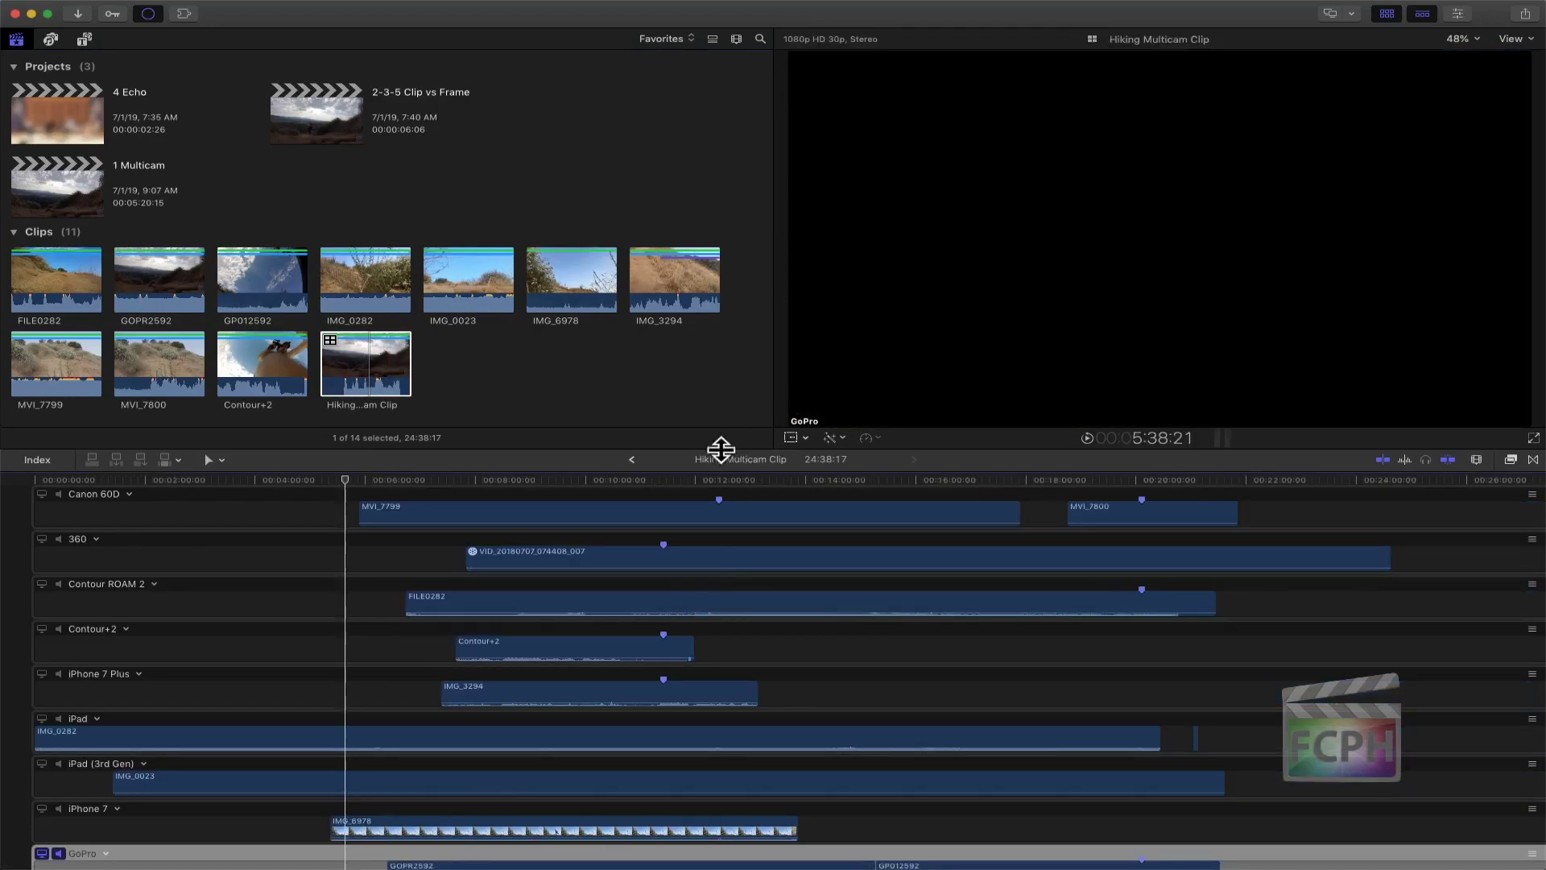
pyautogui.moveTo(721, 443); pyautogui.dragTo(721, 274)
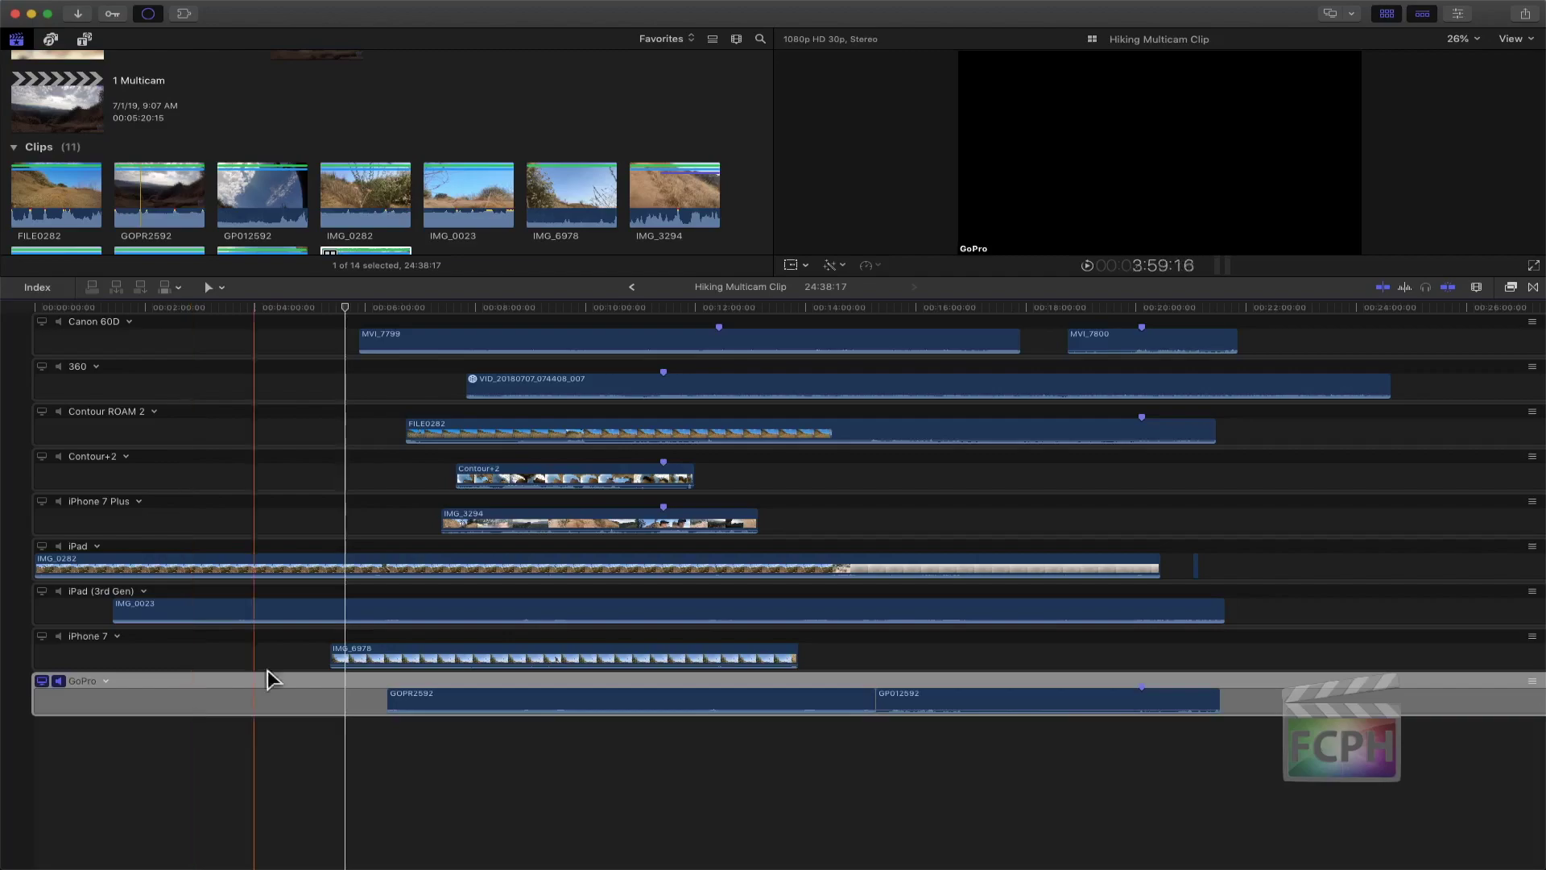
# - Try shifting the 360 angle's clip slightly later in the angle editor, undo the move and deselect the clip
pyautogui.moveTo(602, 387)
pyautogui.mouseDown()
pyautogui.moveTo(639, 387)
pyautogui.moveTo(580, 387)
pyautogui.moveTo(618, 392)
pyautogui.mouseUp()
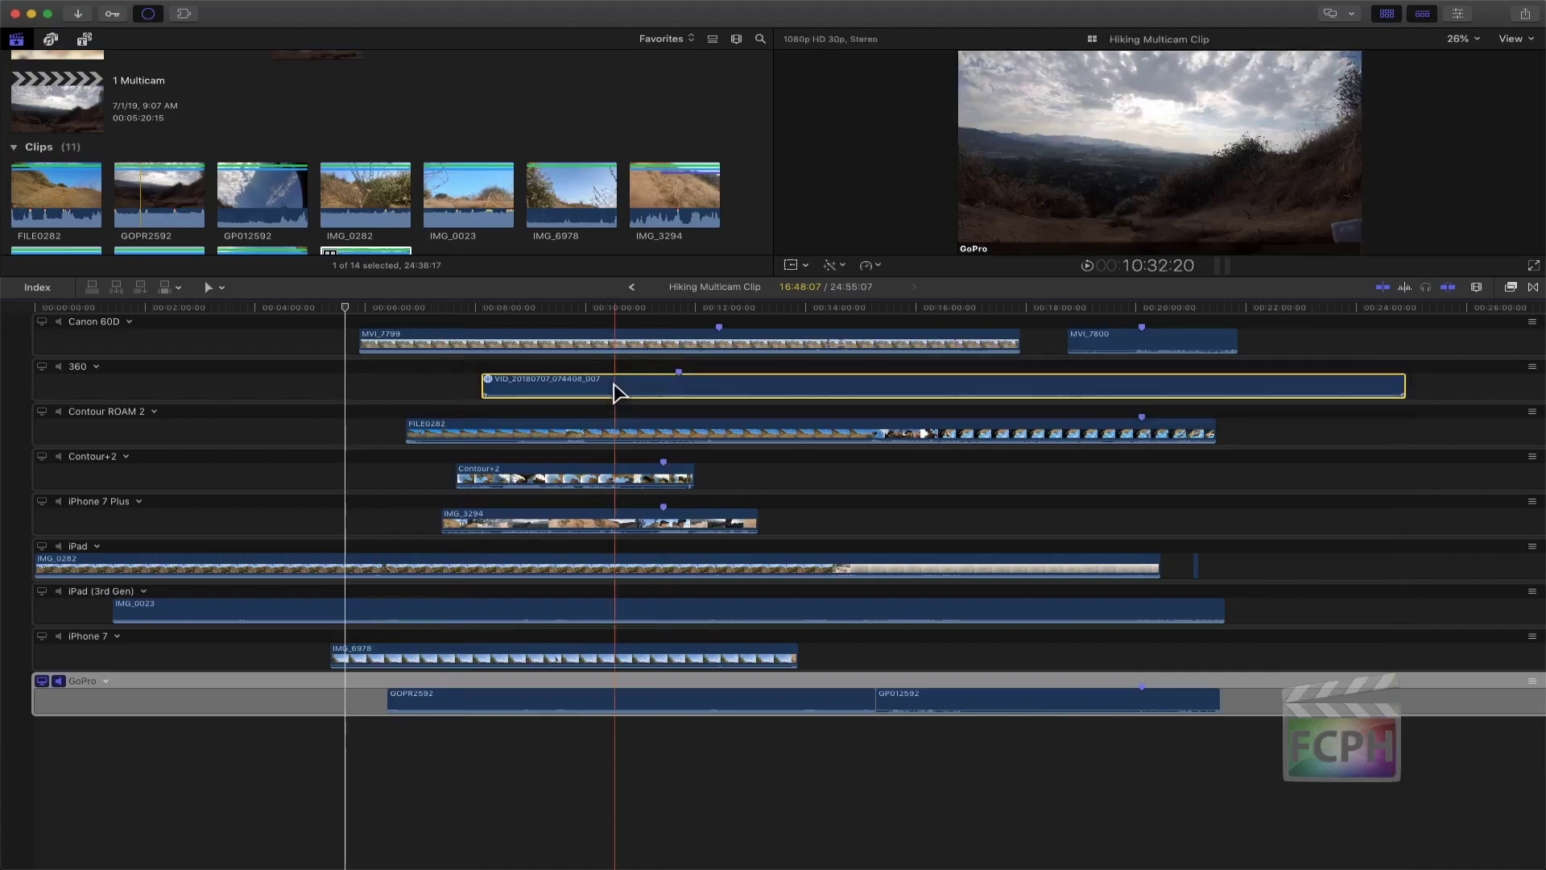
pyautogui.press('super+z')
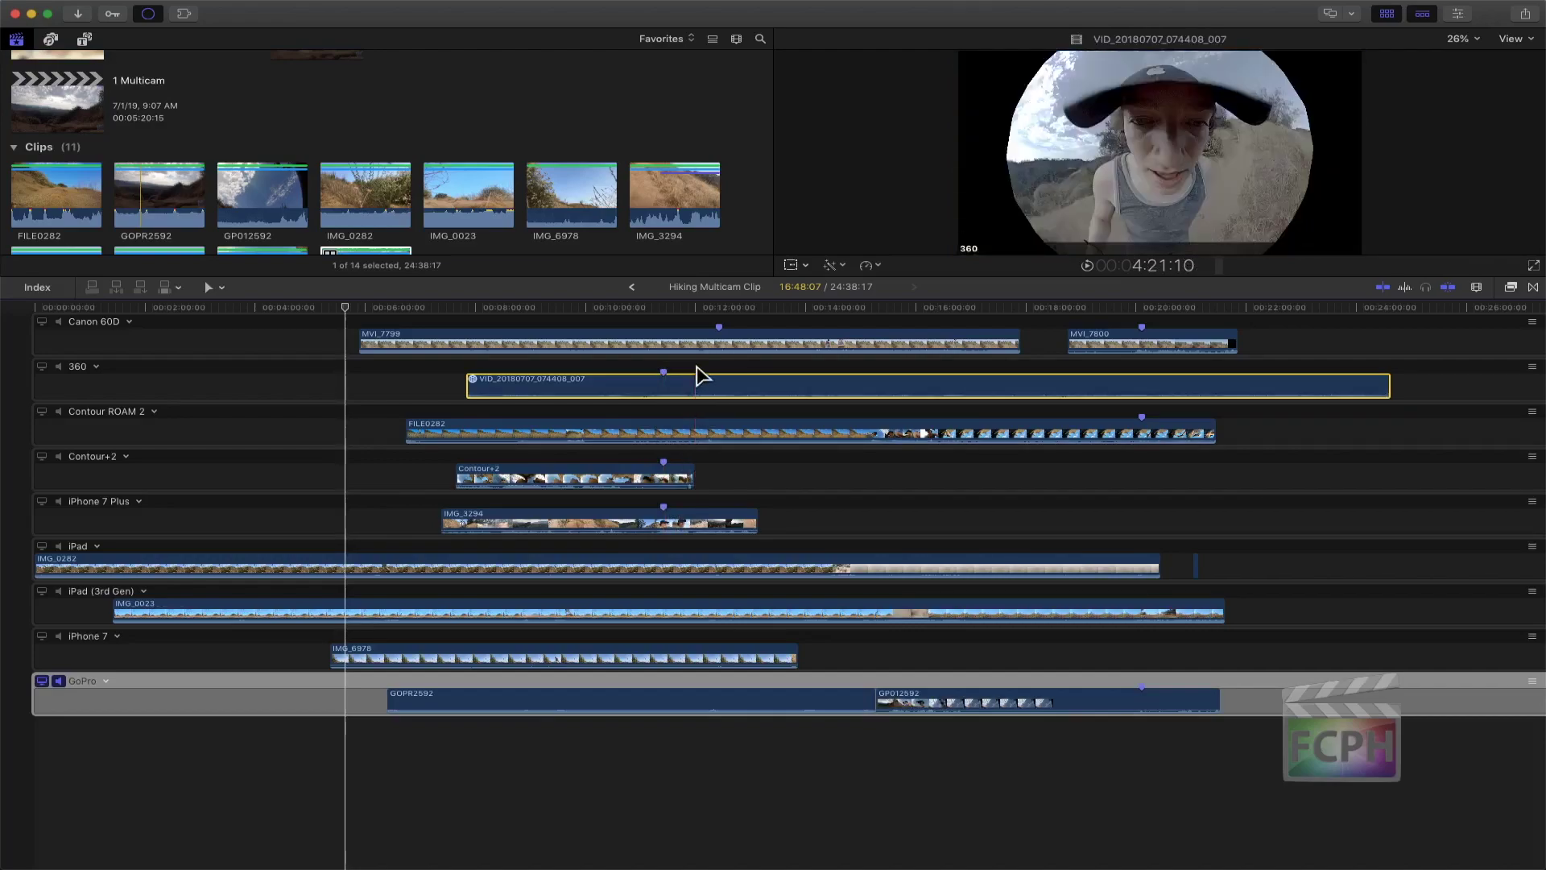
pyautogui.click(290, 374)
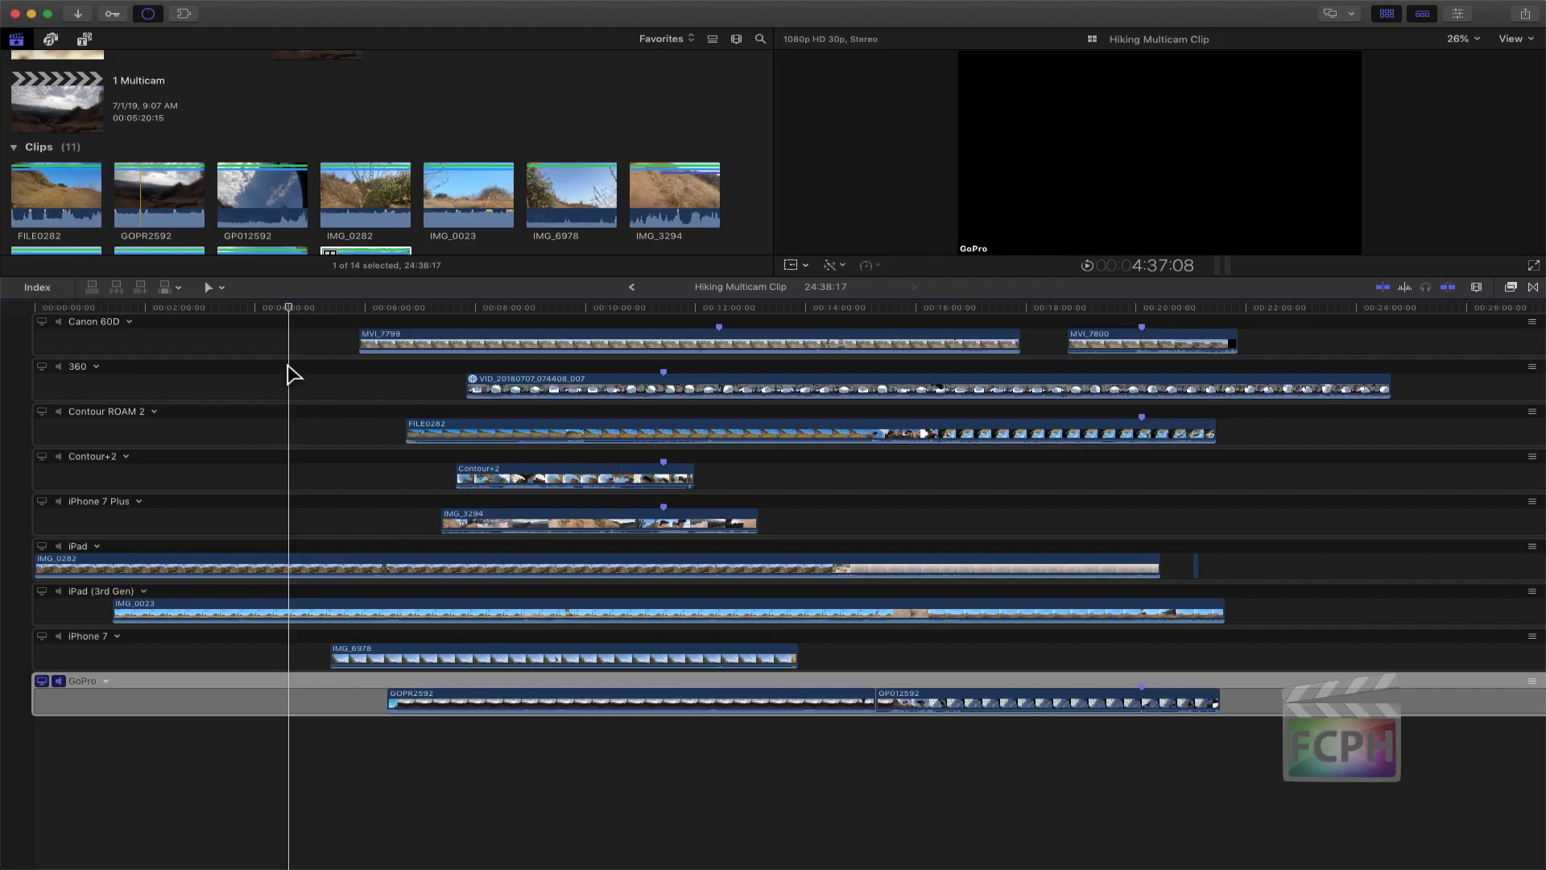
# - Show all the clip's angles at 10:37:02 beside the viewer, enlarged by shrinking the timeline and hiding the browser
pyautogui.click(619, 307)
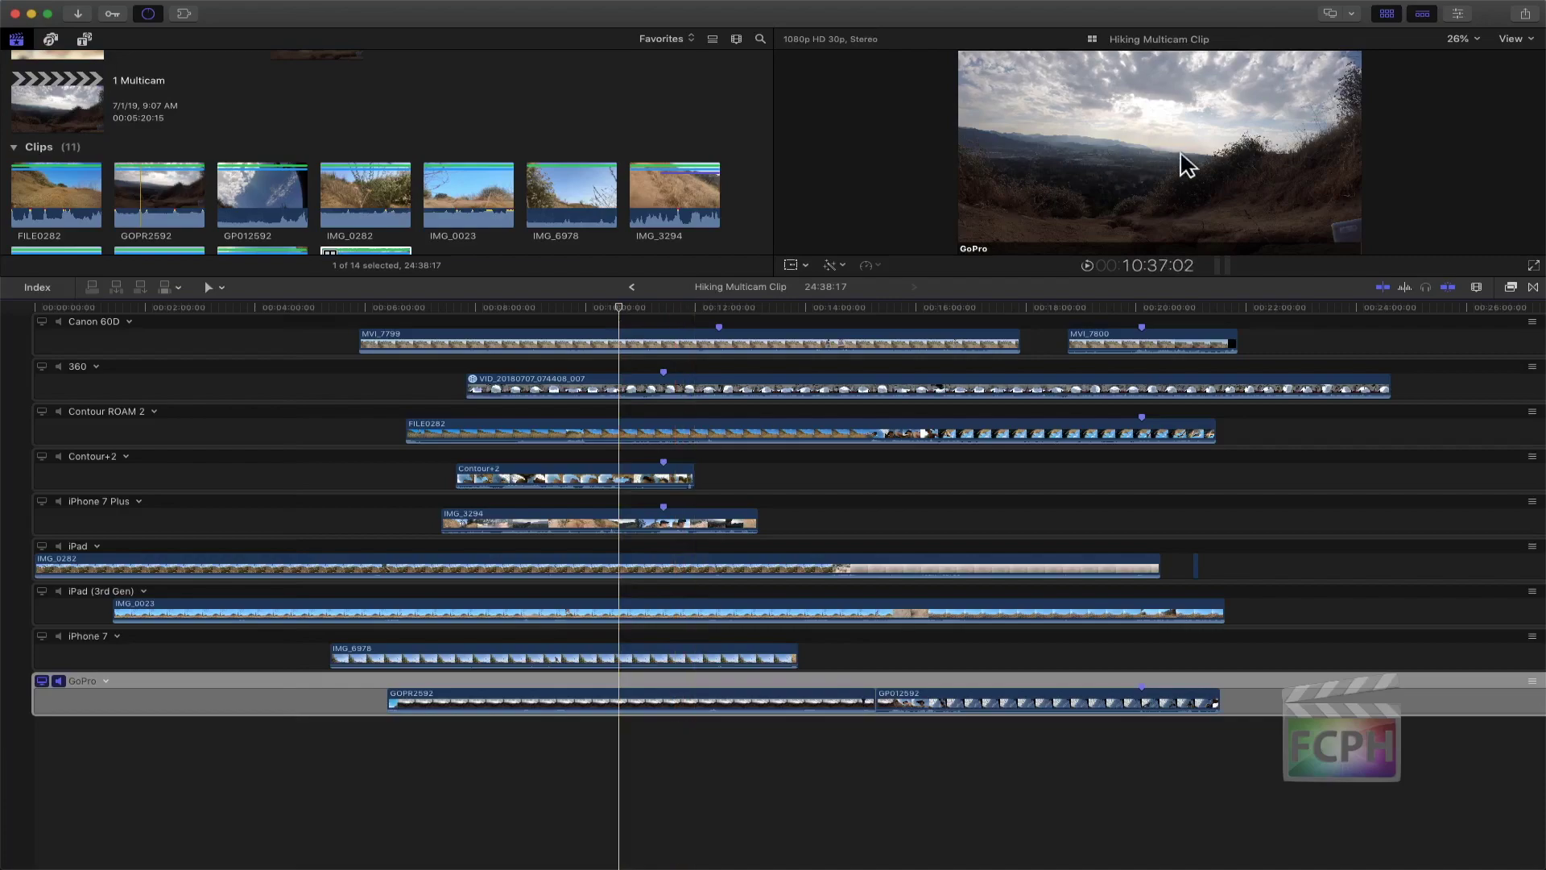
pyautogui.click(1513, 39)
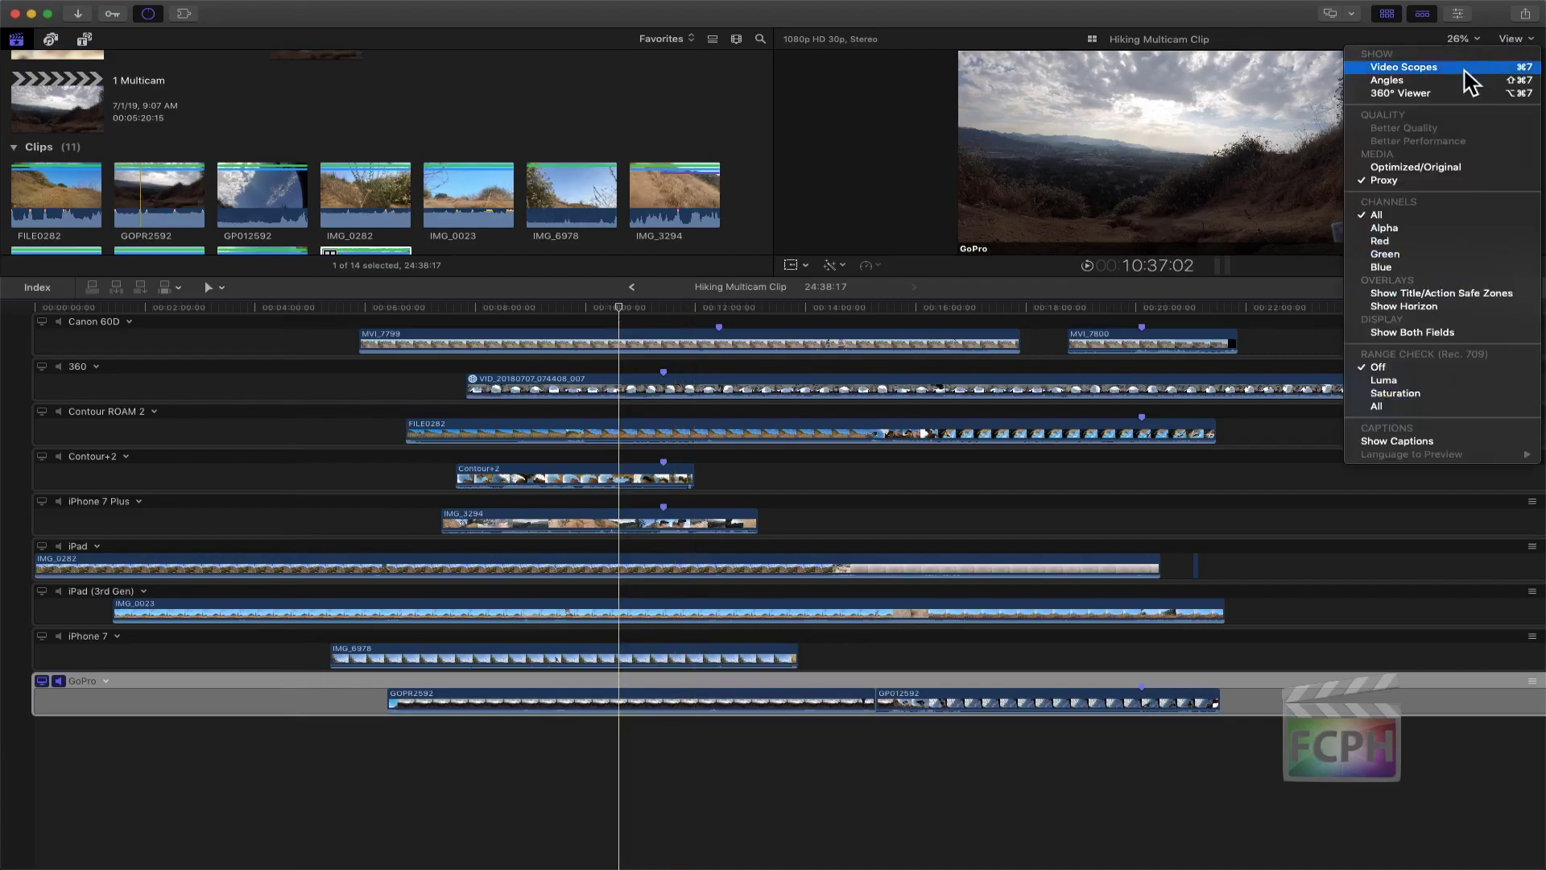
pyautogui.click(1373, 81)
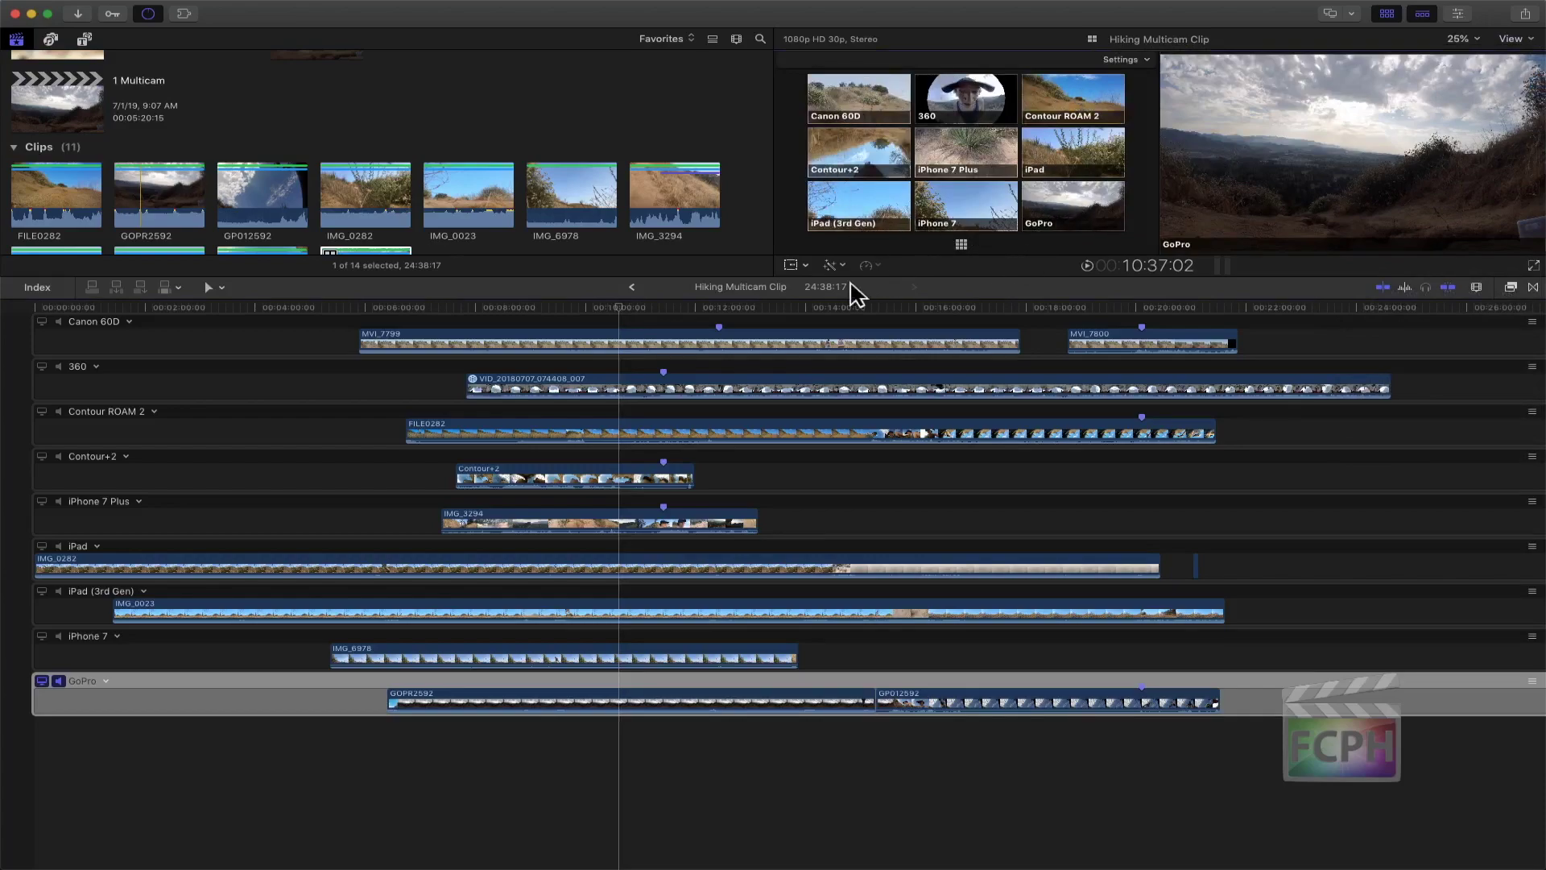
pyautogui.moveTo(676, 276); pyautogui.dragTo(683, 575)
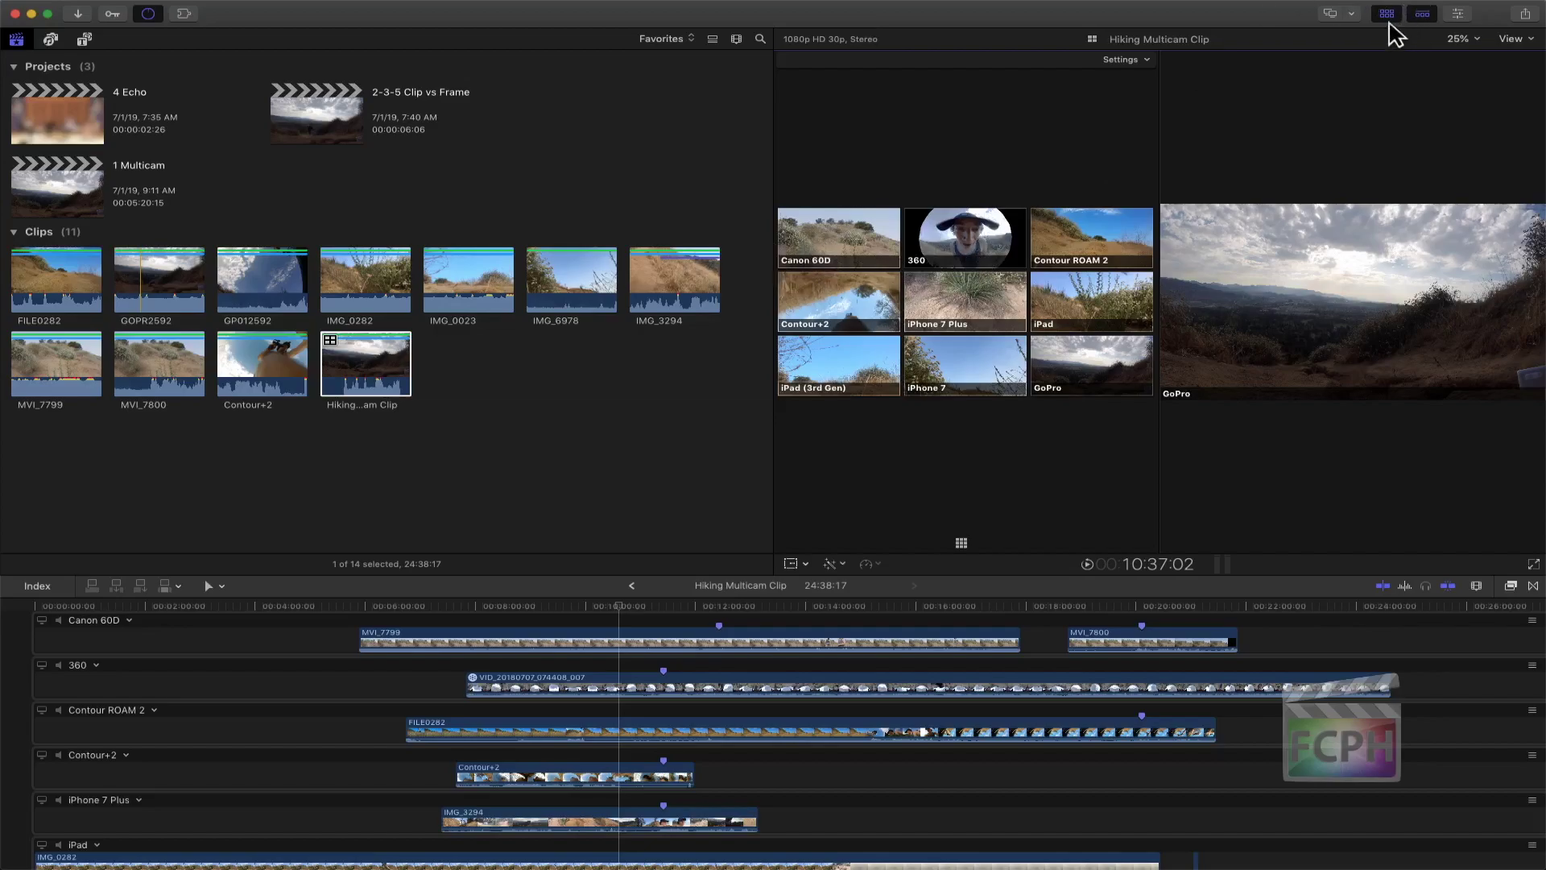
pyautogui.click(1387, 14)
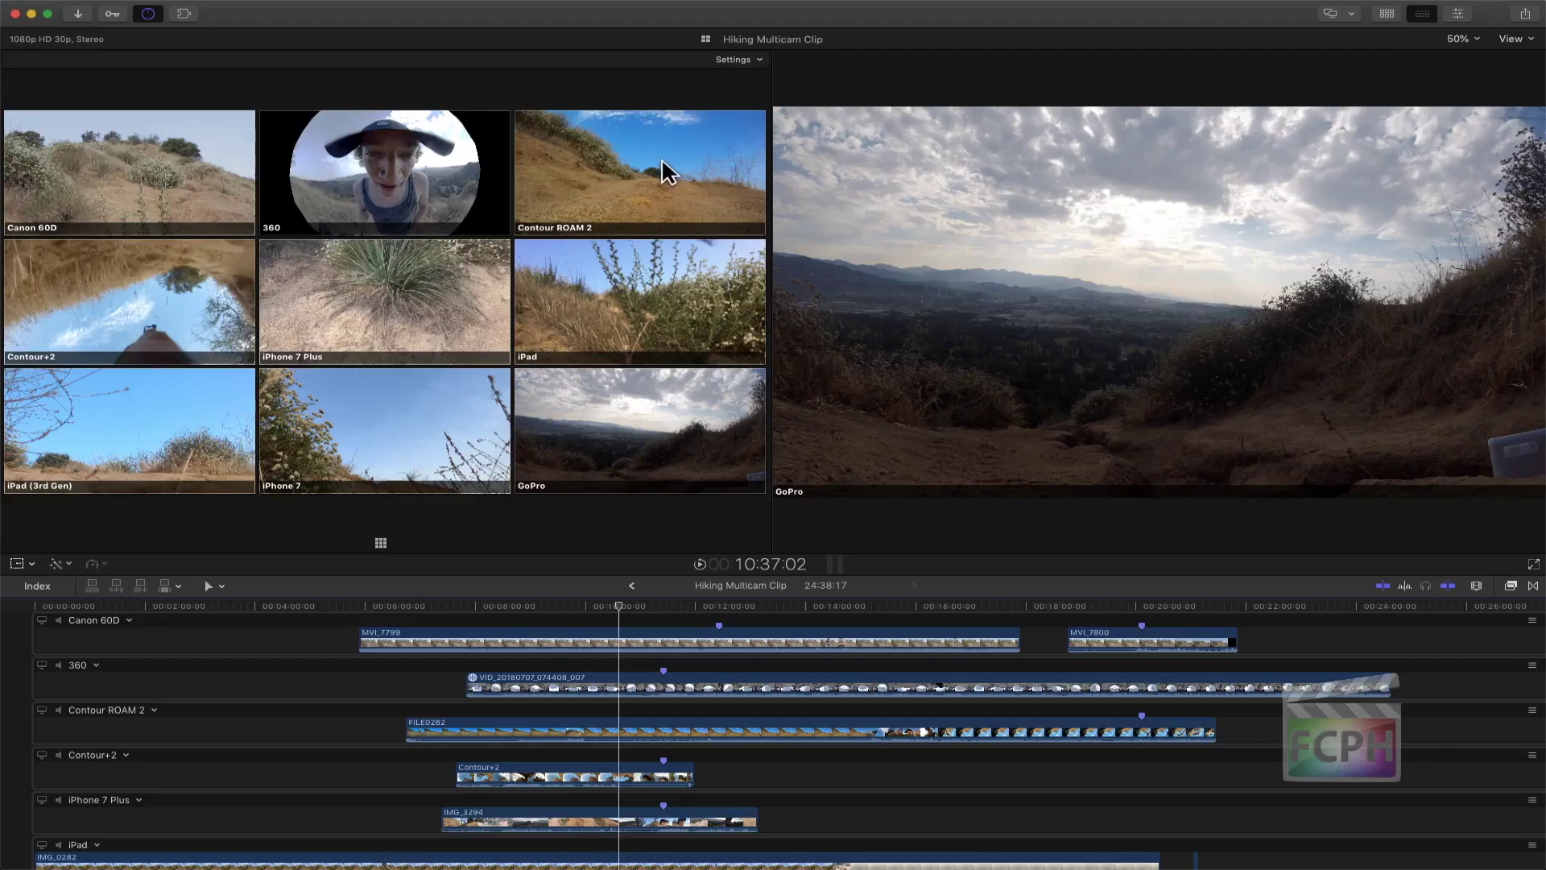
# - Inspect the Canon 60D angle's clip MVI_7799 and switch its metadata to the General view to show the camera angle and name
pyautogui.click(1458, 14)
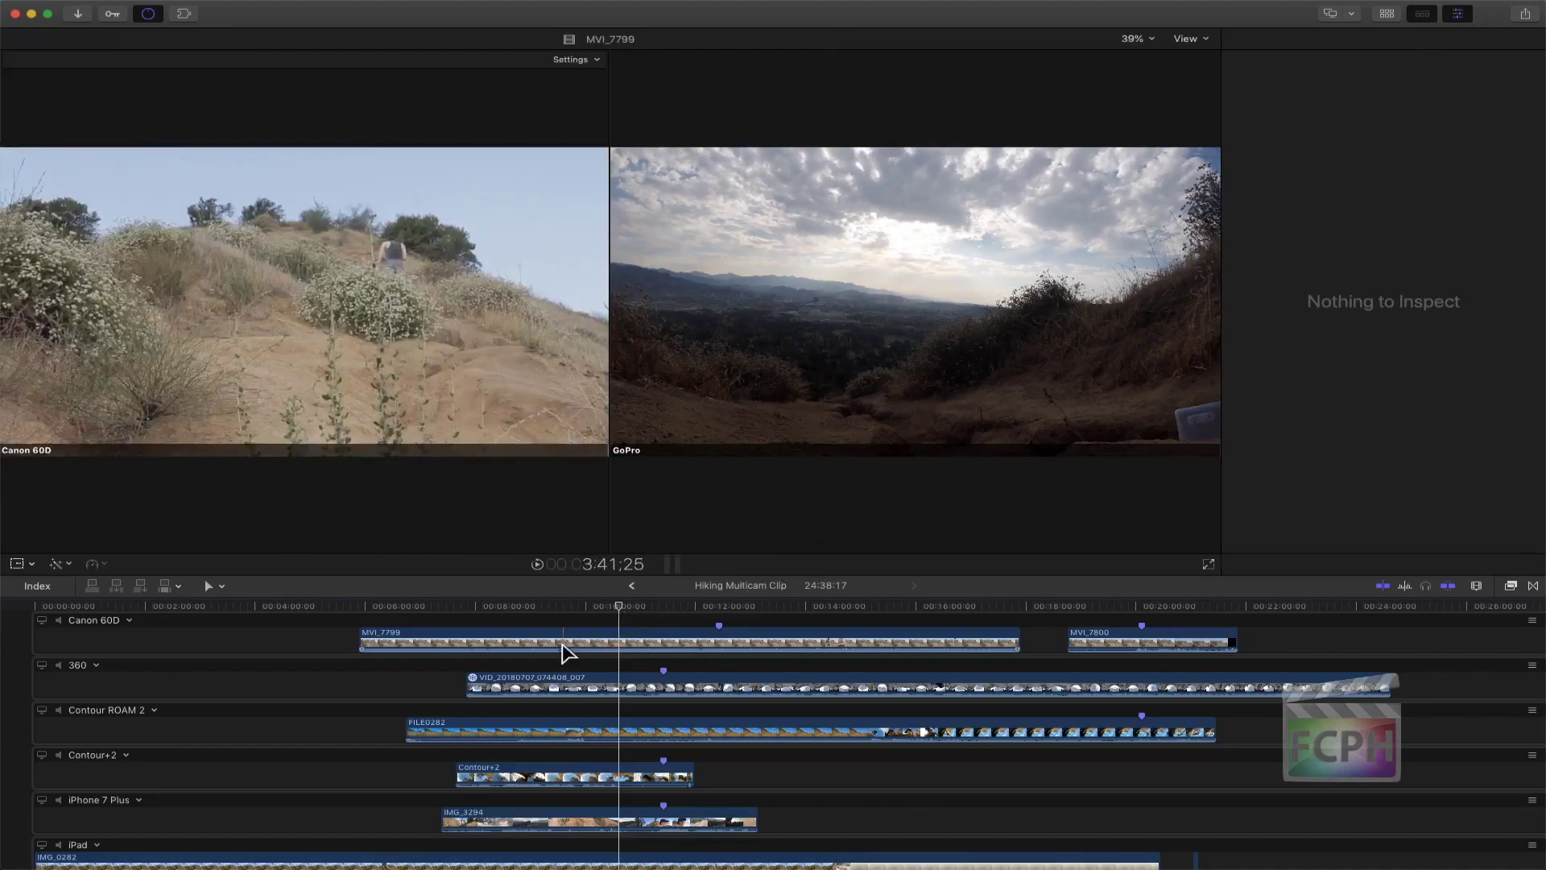
pyautogui.click(568, 652)
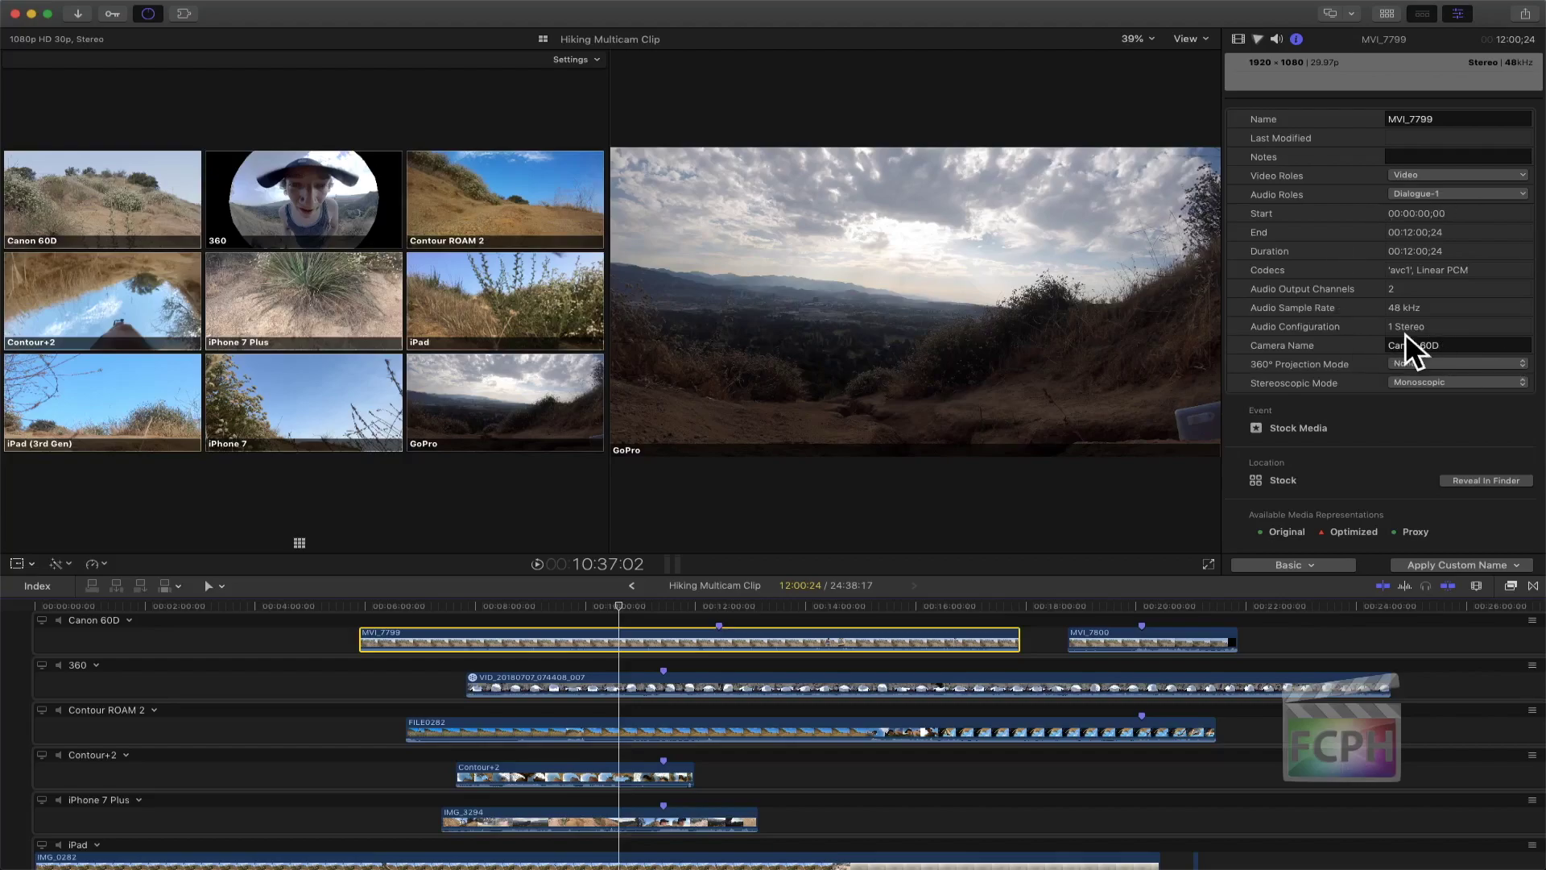
pyautogui.click(1309, 566)
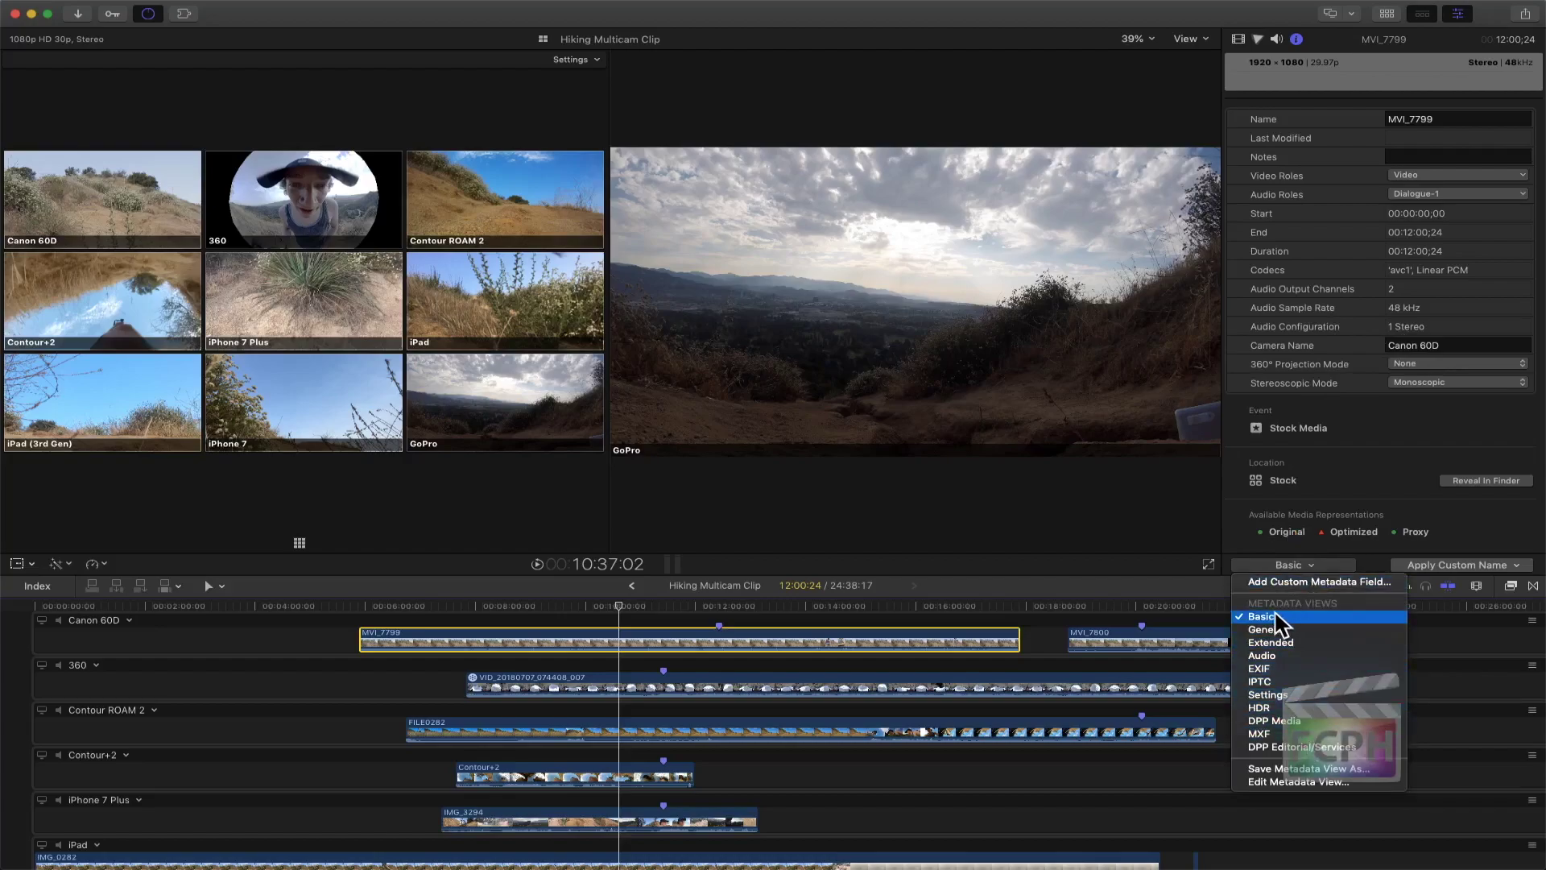
pyautogui.click(1287, 629)
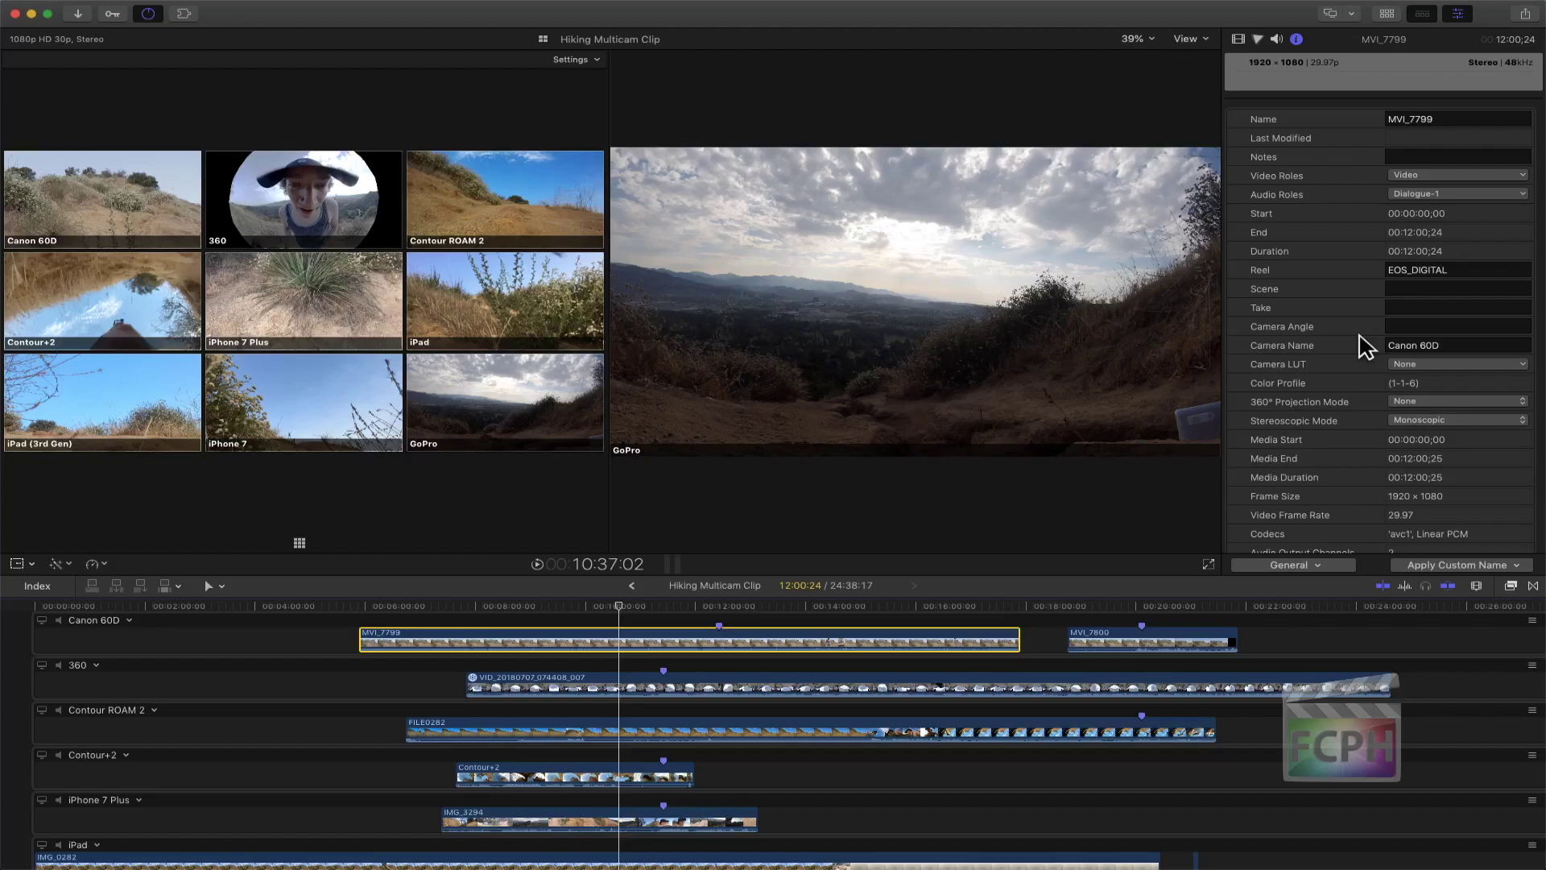
# - Move the playhead to 11:59:24 and restore the default workspace layout with the browser shown and the angles hidden
pyautogui.moveTo(612, 605); pyautogui.dragTo(701, 669)
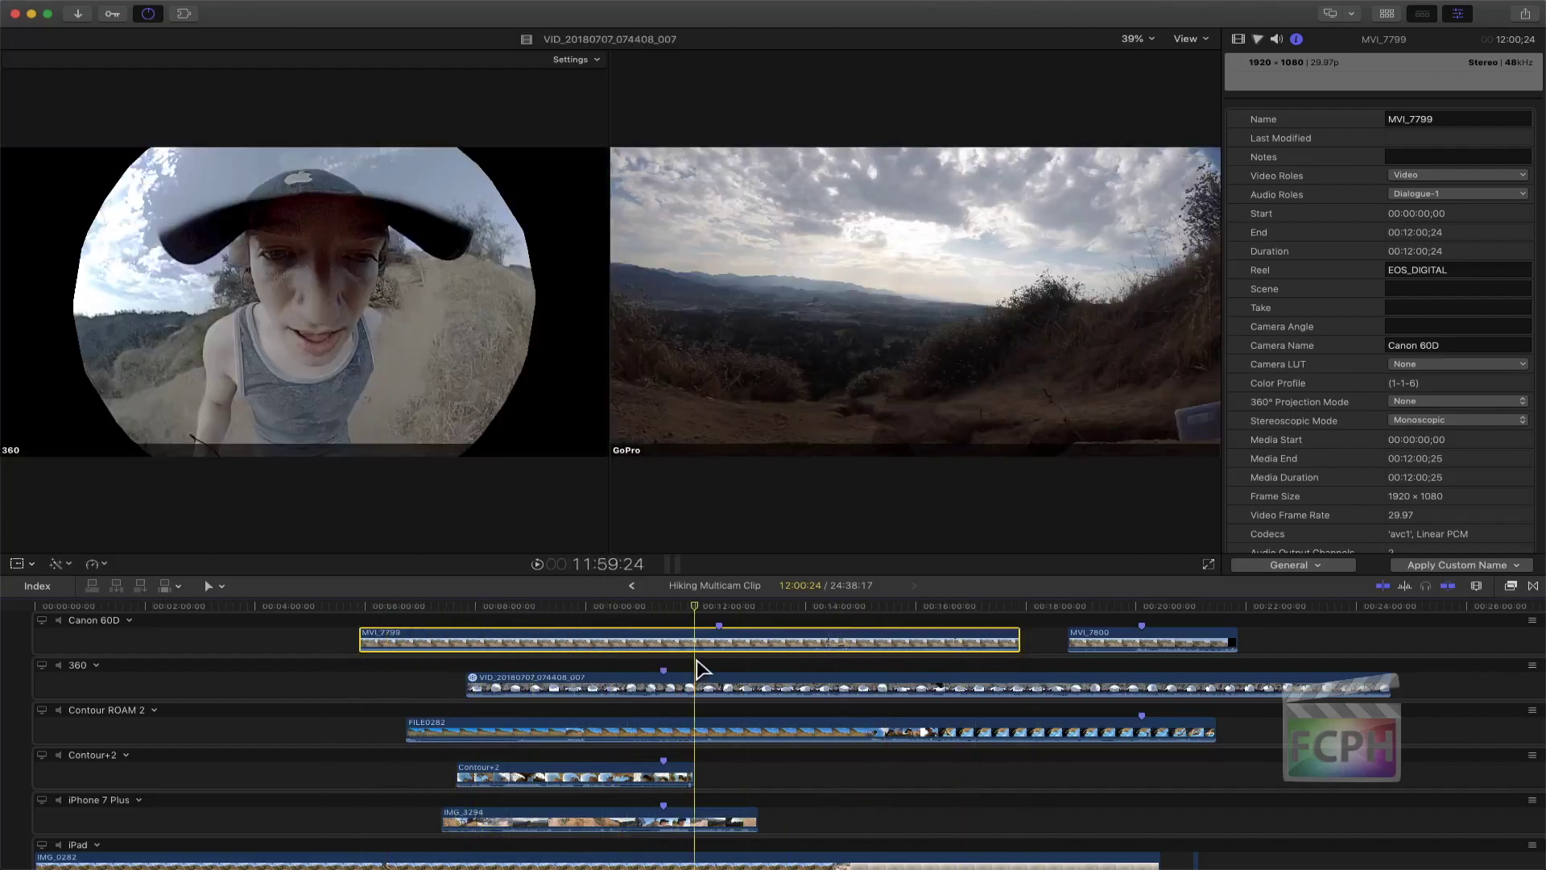
pyautogui.click(1187, 40)
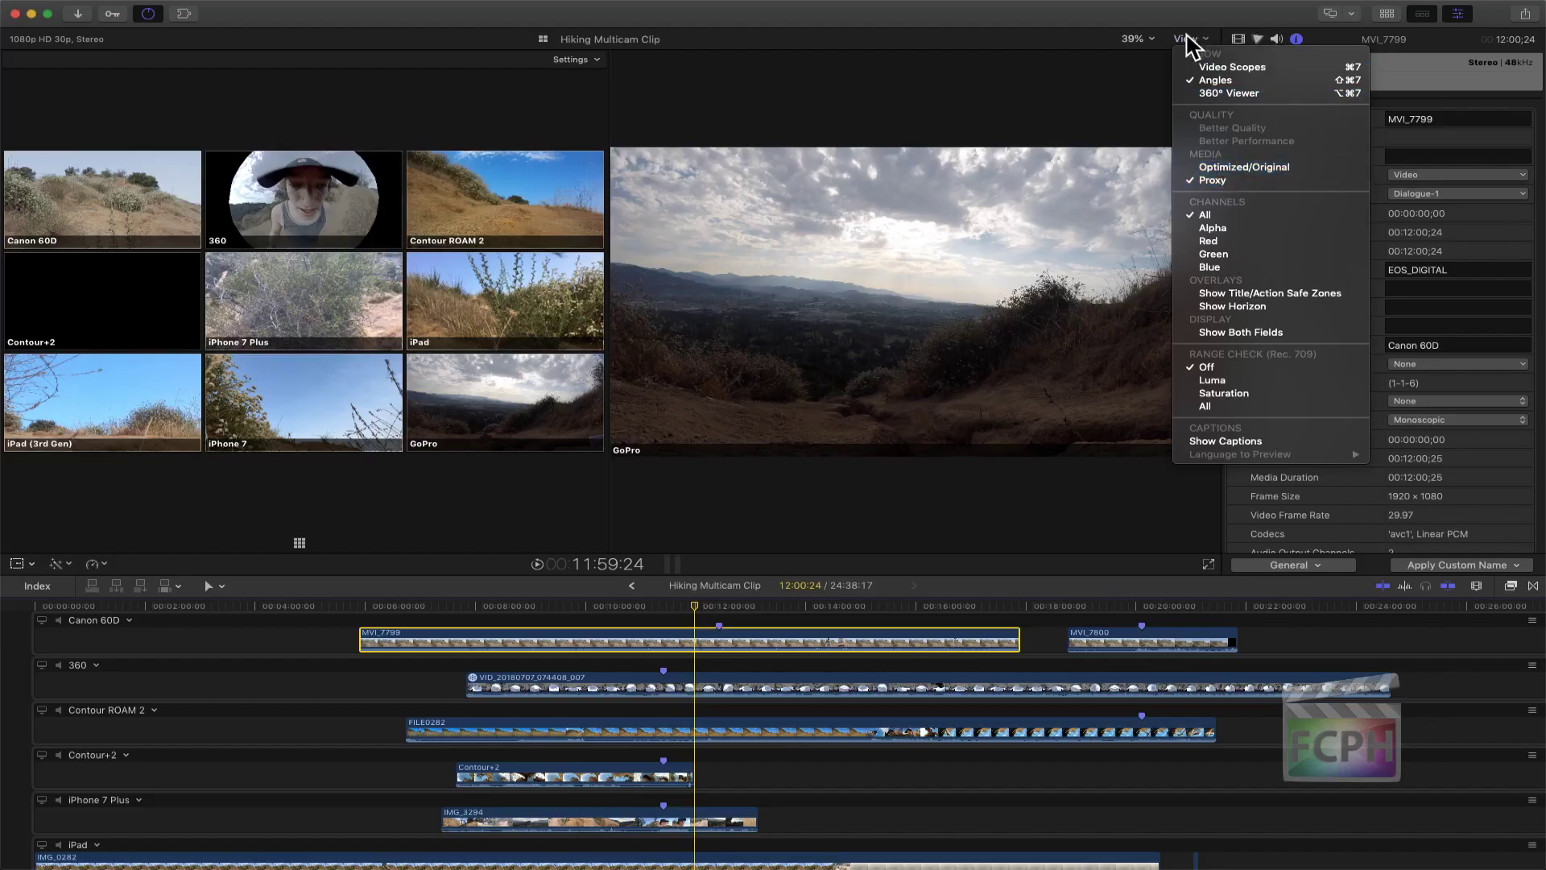
pyautogui.click(1187, 37)
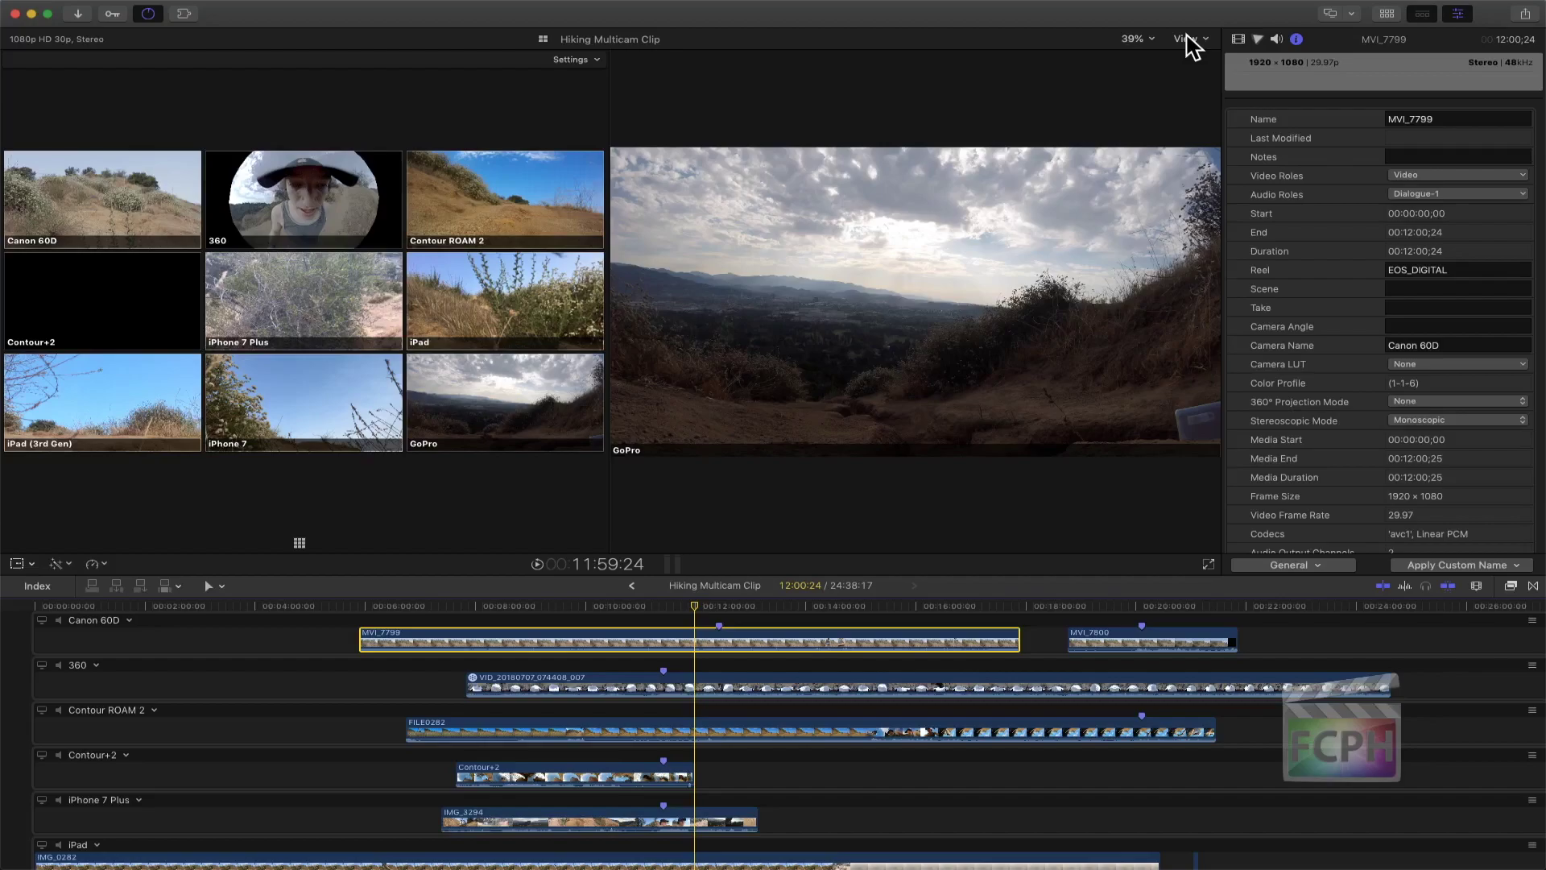
pyautogui.press('super+0')
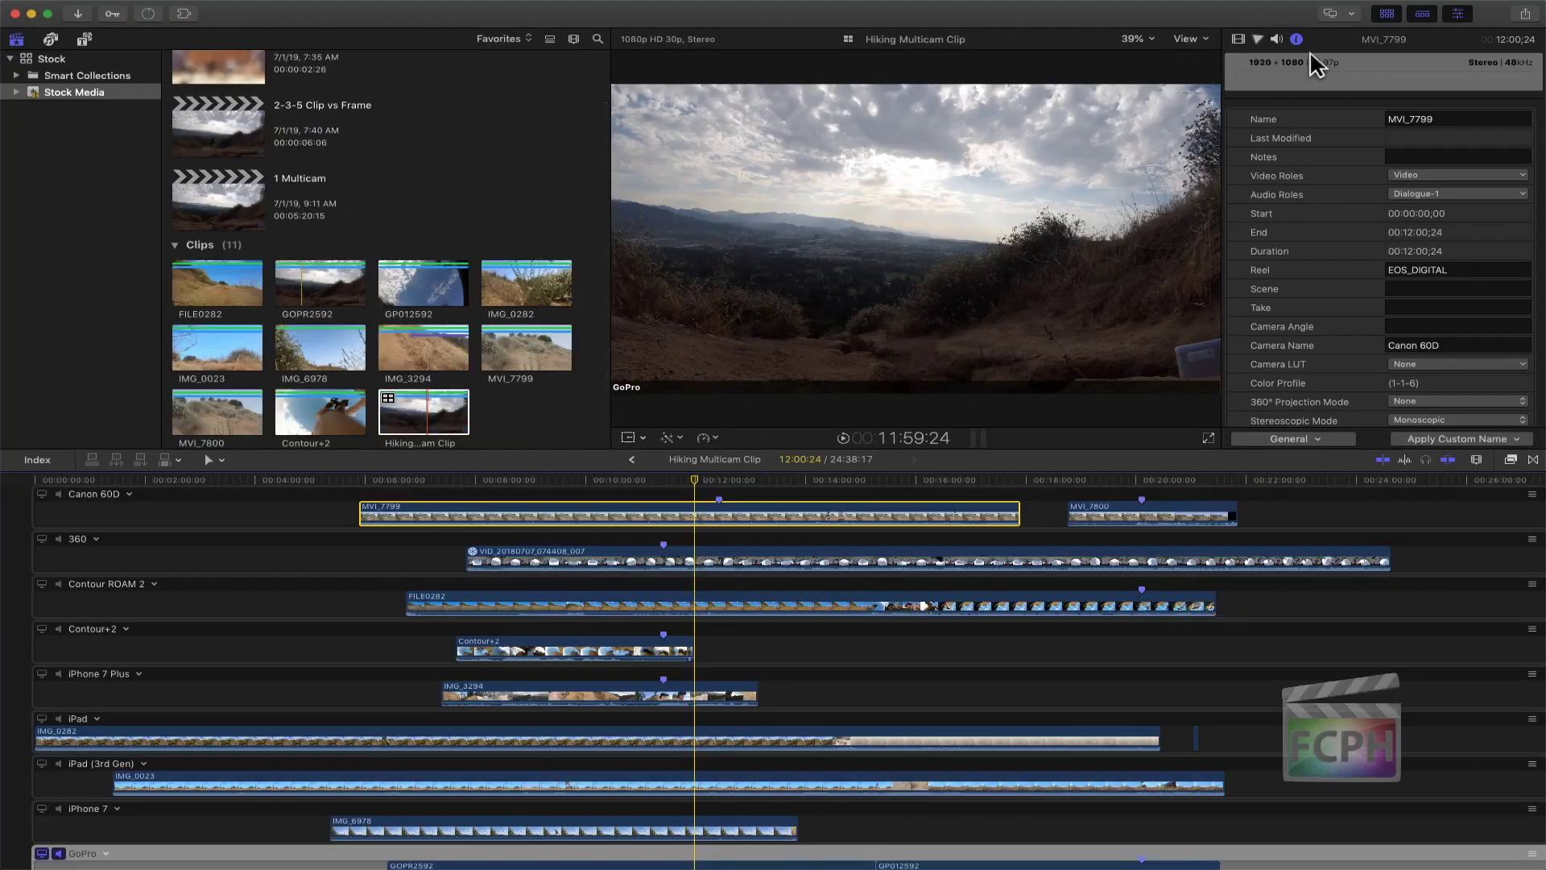